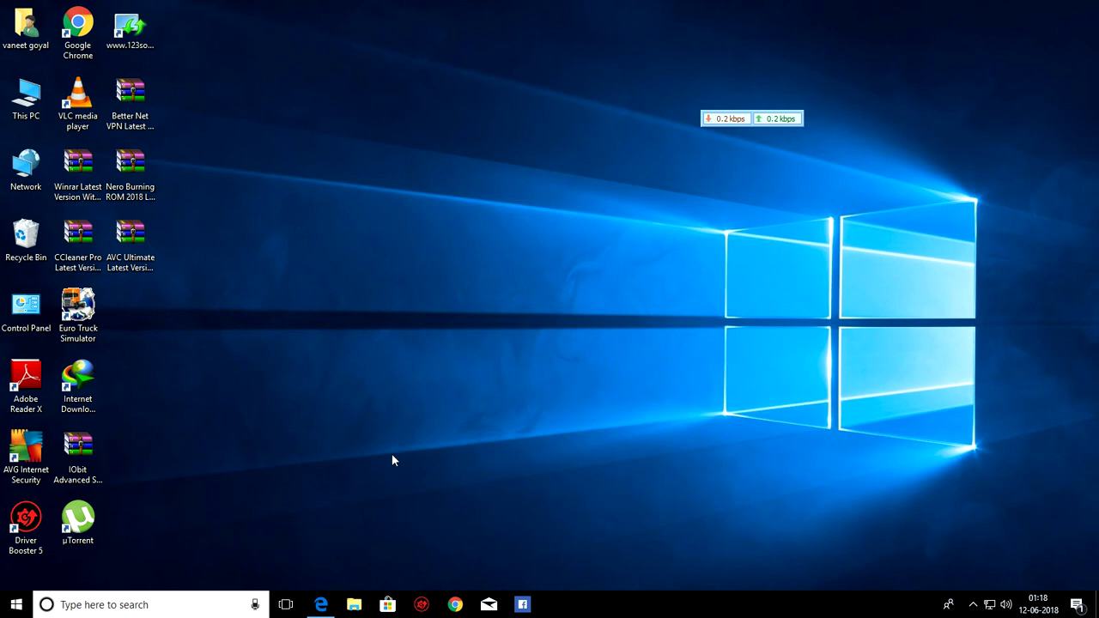
Step: Open the "Betternet VPN Latest Version With Patch For LifeTime" post on the 123SoftwaresForFree site in Edge and bring its download links into view
left_click(320, 604)
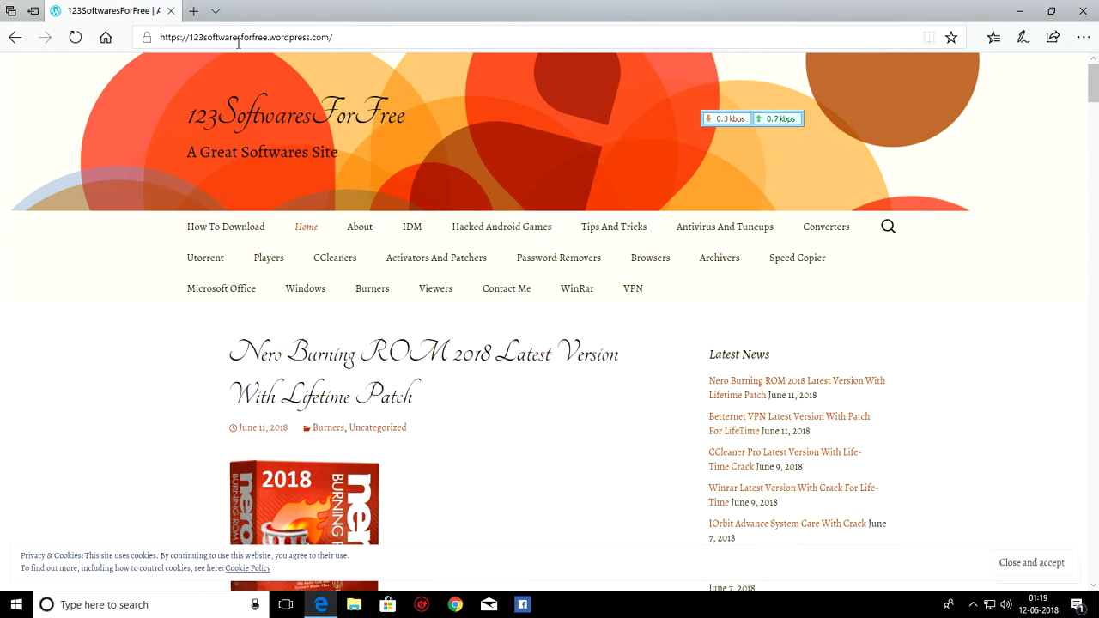
scroll(209, 363, "down", 15)
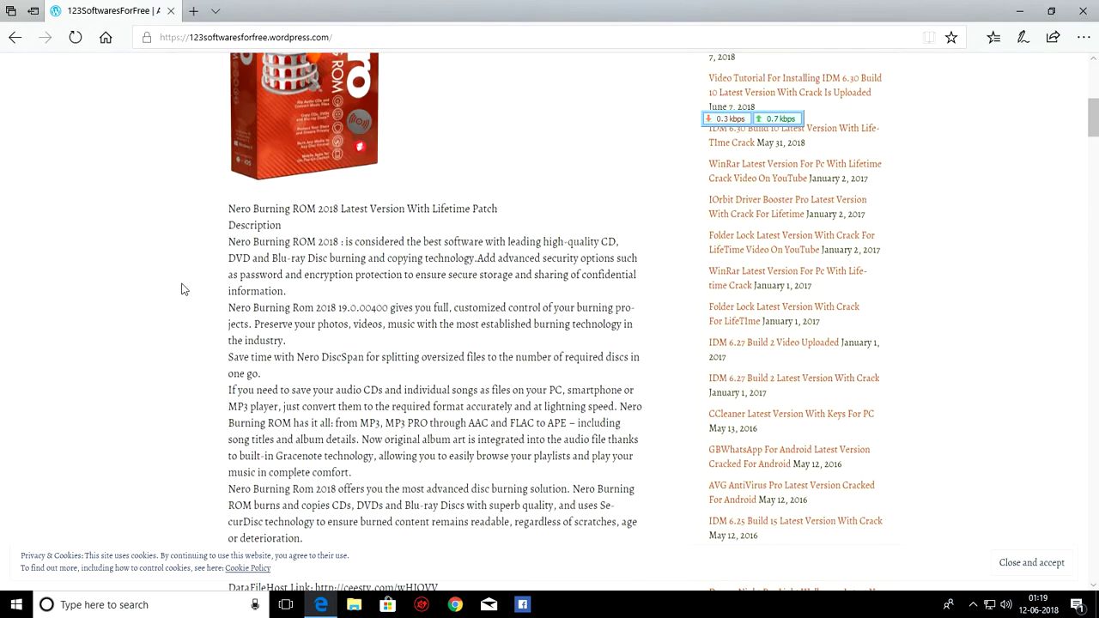
scroll(206, 284, "down", 4)
scroll(257, 334, "up", 1)
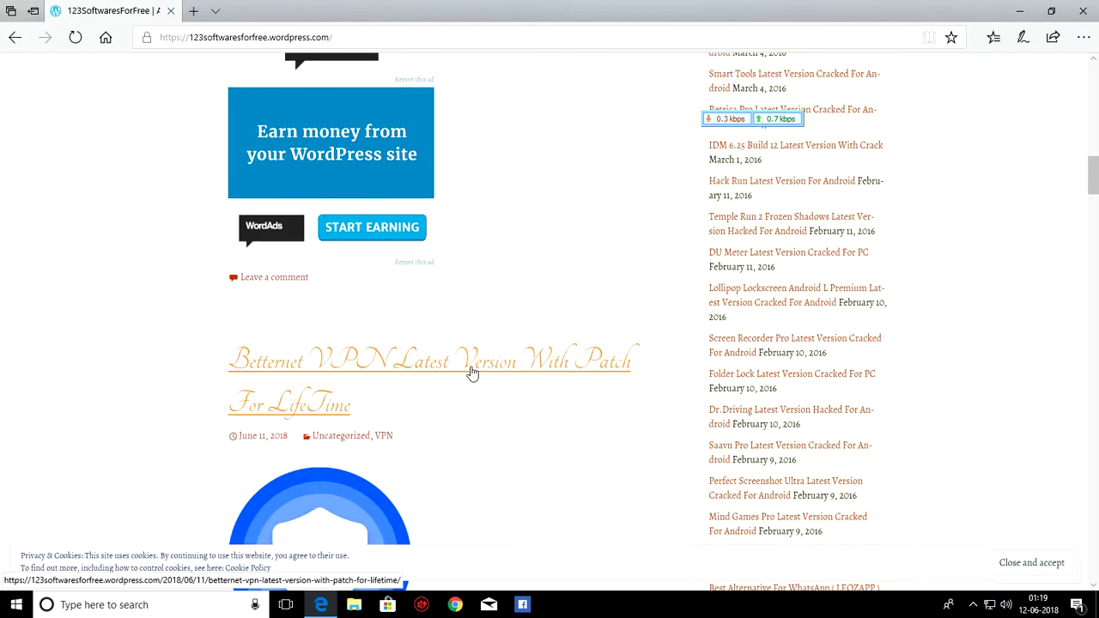
left_click(318, 376)
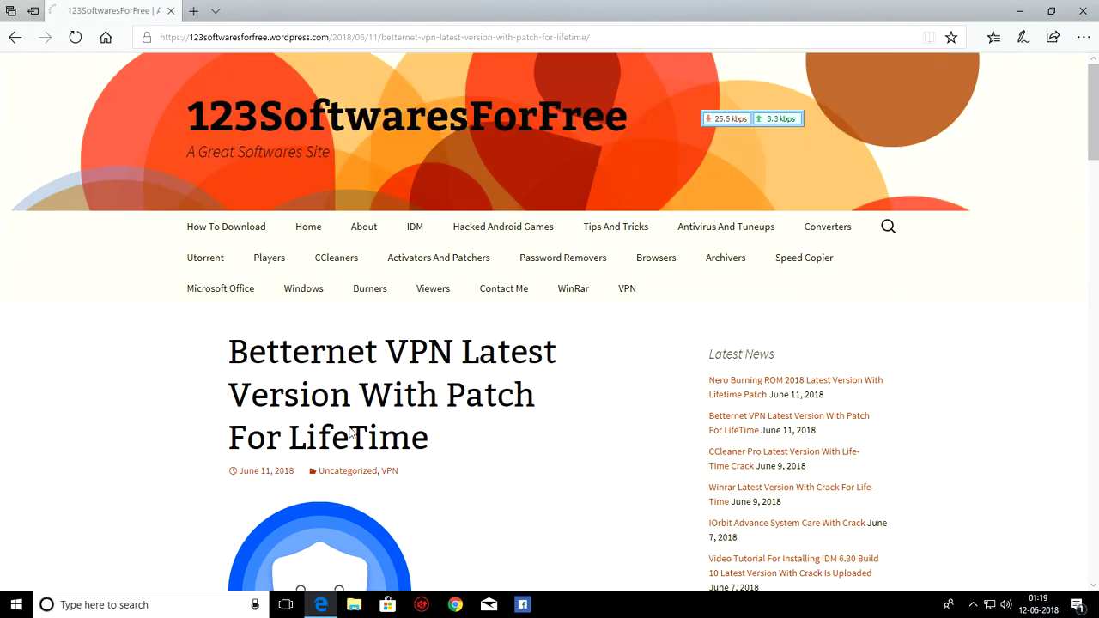
scroll(171, 321, "down", 6)
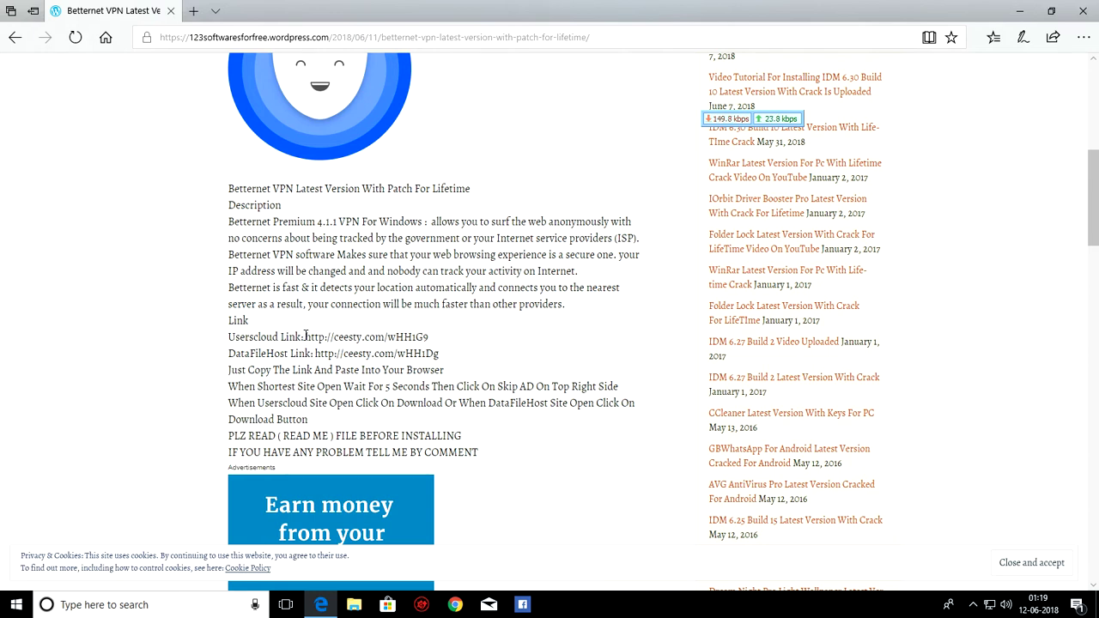
Step: Copy the Userscloud link from the post and load it in a new browser tab
left_click_drag(304, 338, 433, 334)
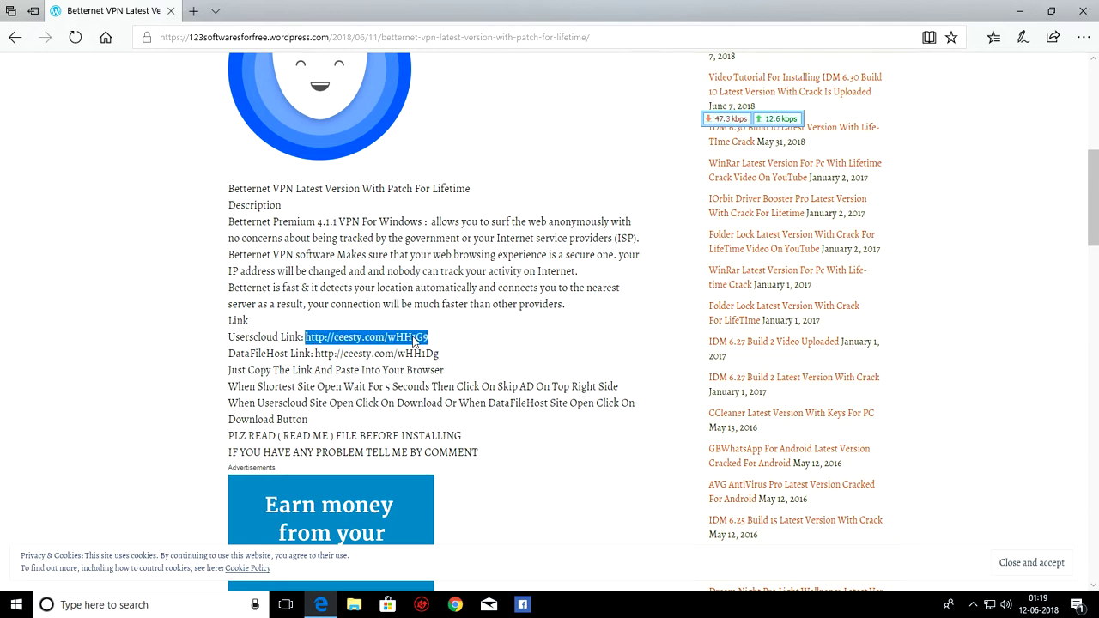
right_click(415, 340)
left_click(433, 423)
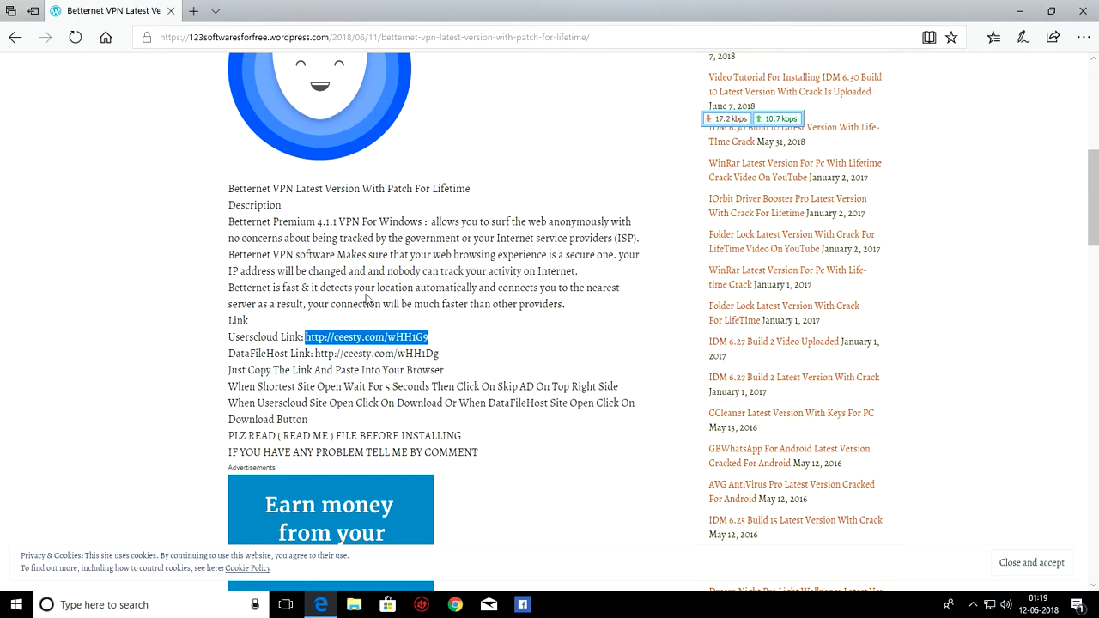
left_click(197, 9)
right_click(210, 38)
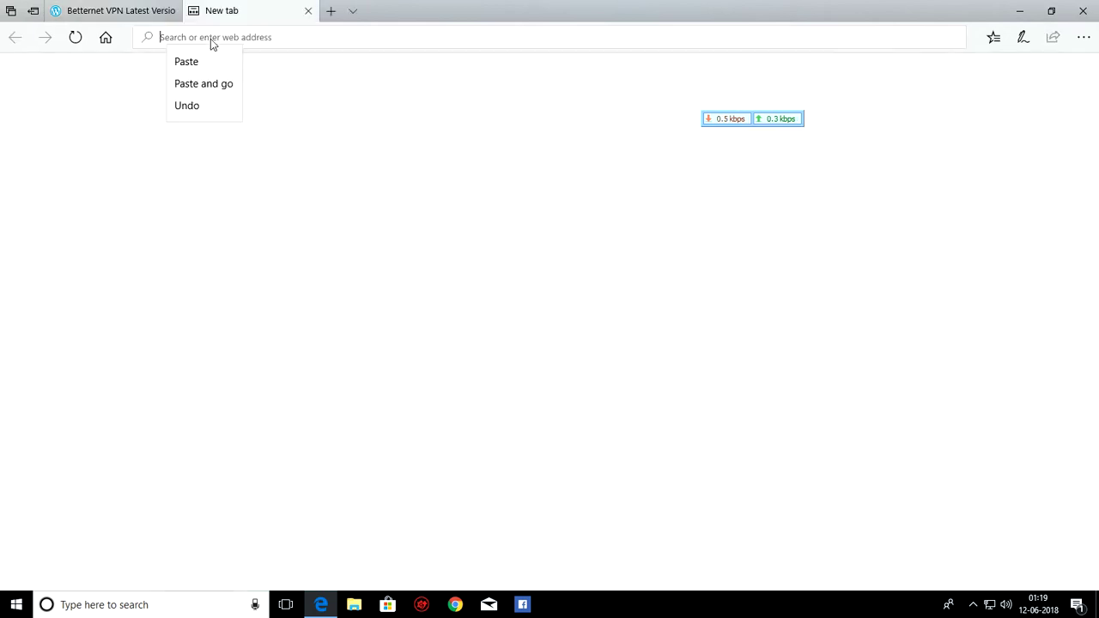
left_click(221, 84)
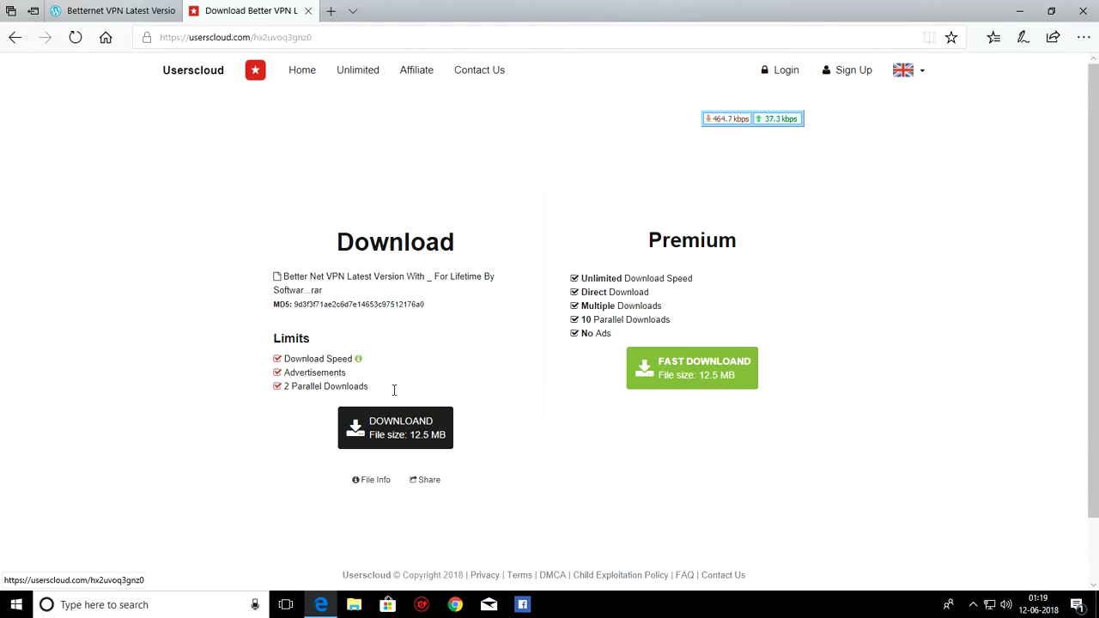
Step: Request the free Userscloud download, cancel the download prompt without adding an exception, and close the page
left_click(397, 438)
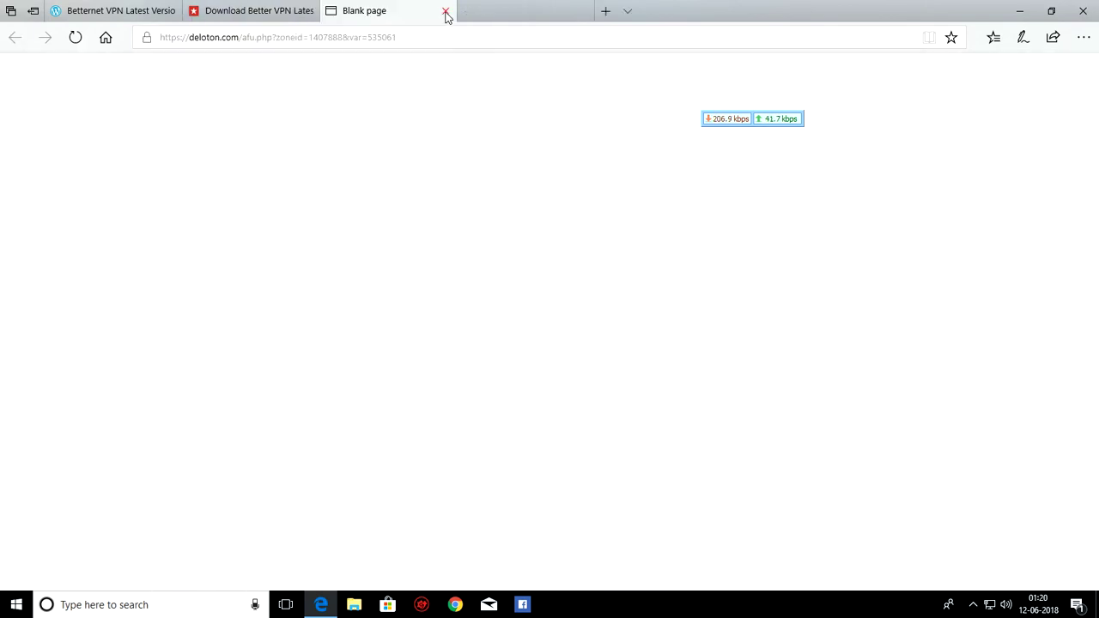
left_click(445, 11)
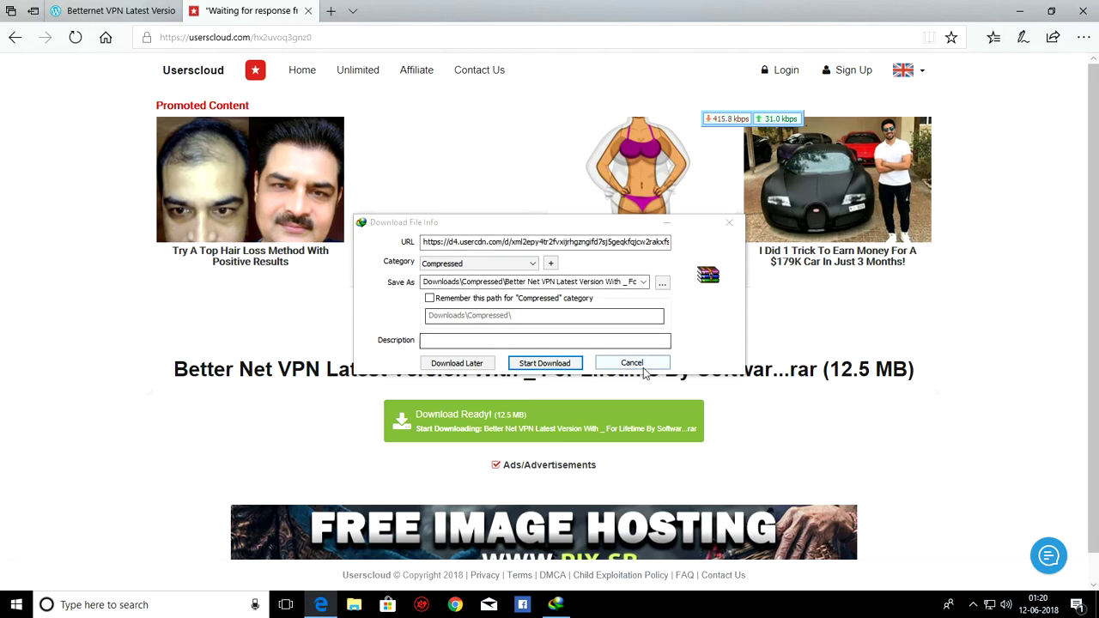
key("Escape")
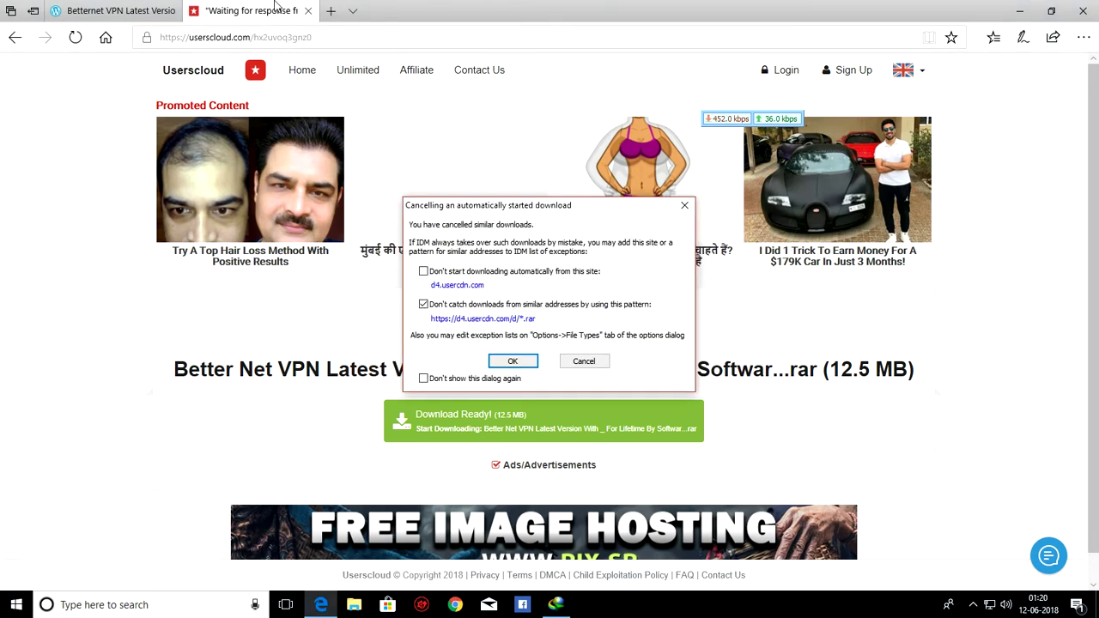
left_click(584, 361)
left_click(307, 11)
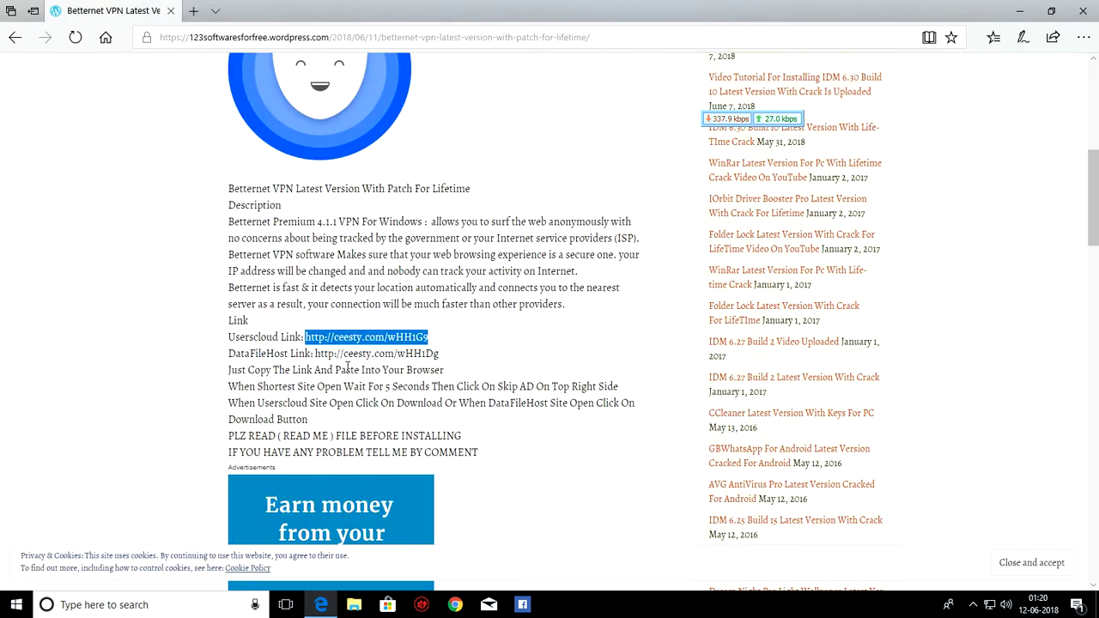
Step: Copy the DataFileHost link from the post and load it in a new browser tab
left_click_drag(315, 352, 445, 358)
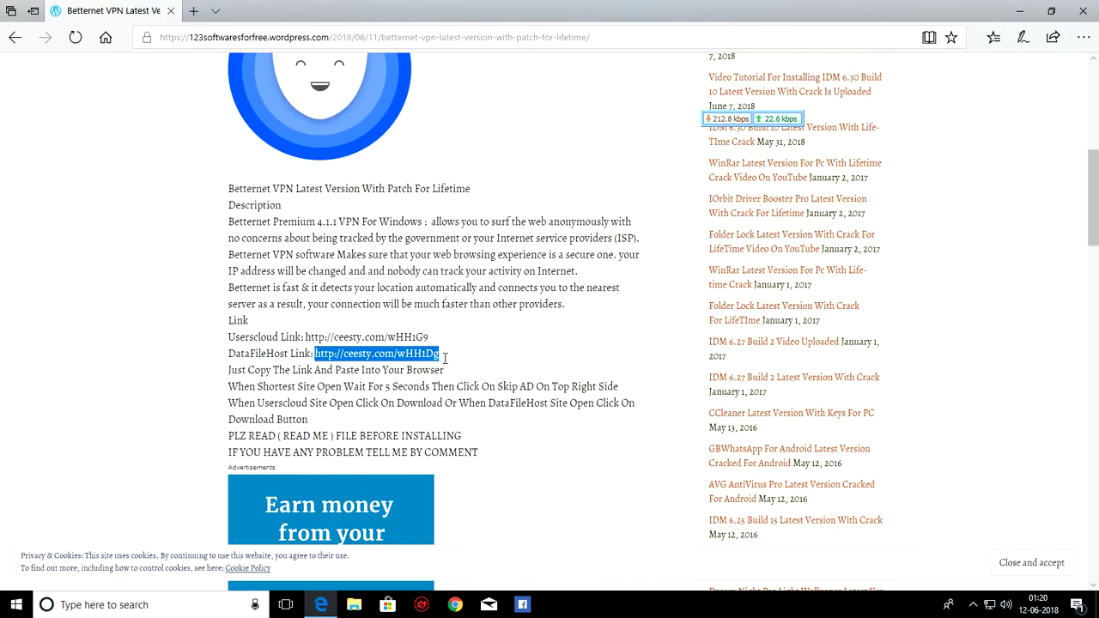
right_click(418, 360)
left_click(454, 444)
left_click(192, 11)
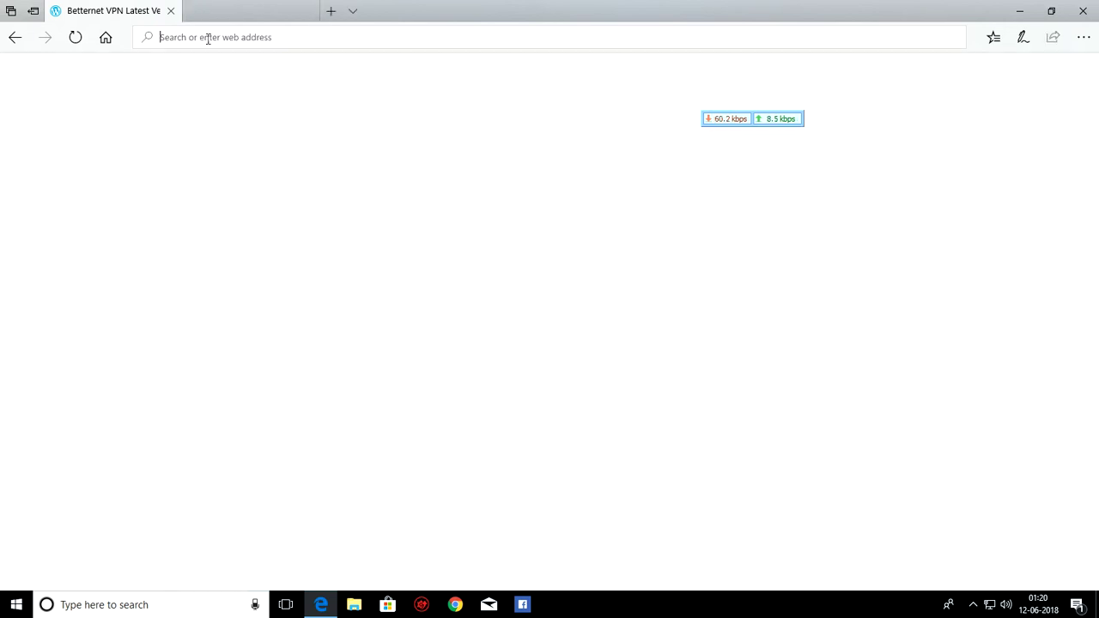
right_click(207, 39)
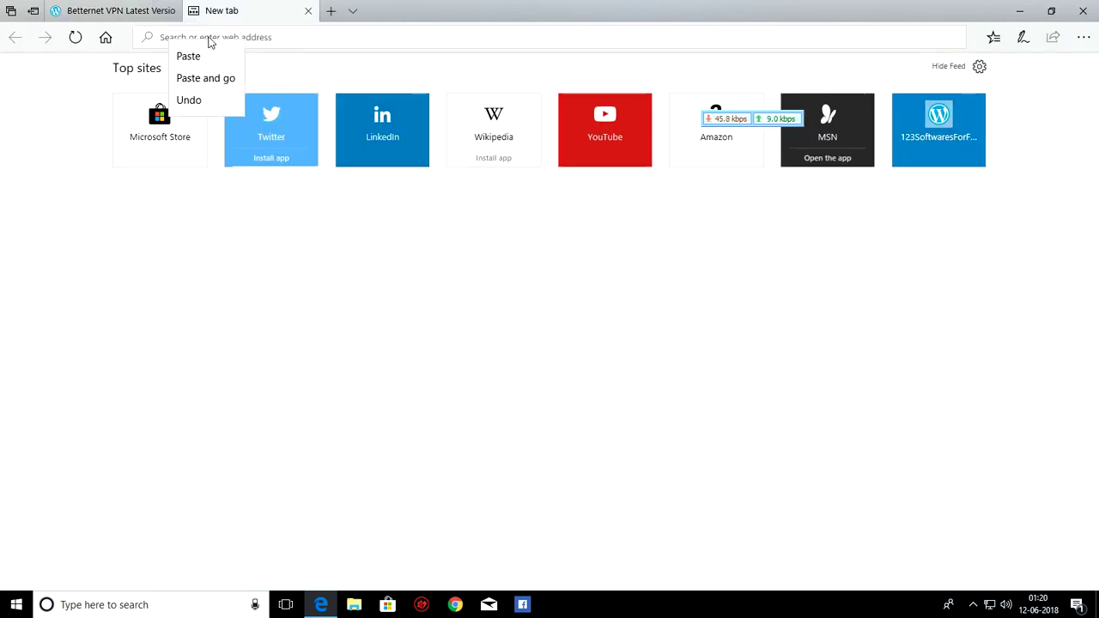
left_click(220, 76)
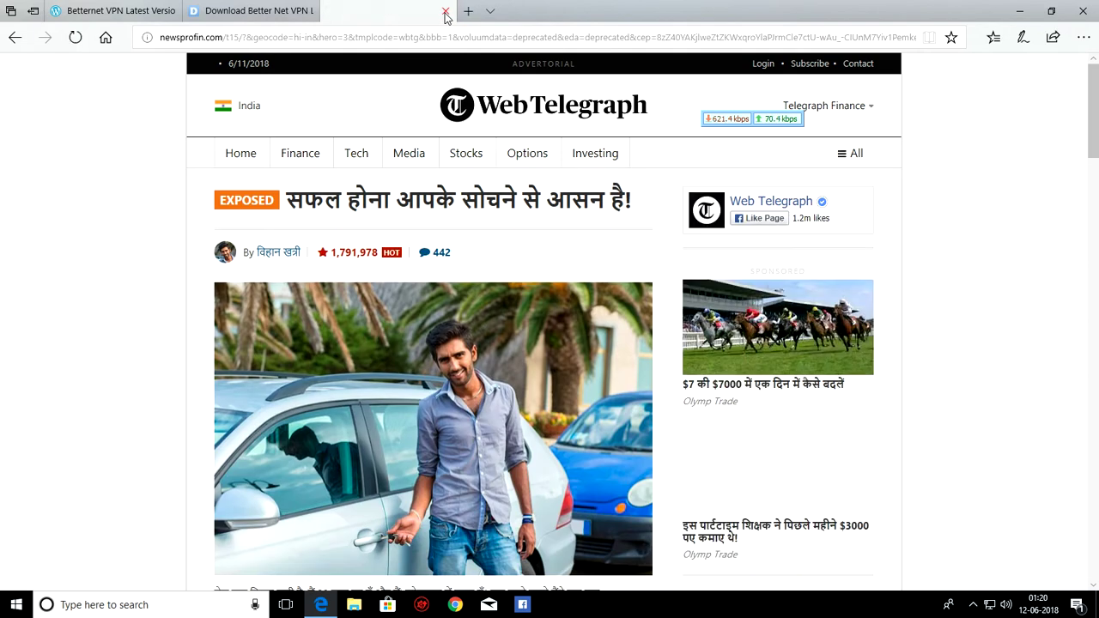
Step: Dismiss the advertising tab, request the DataFileHost download, cancel it, and close the page
left_click(445, 12)
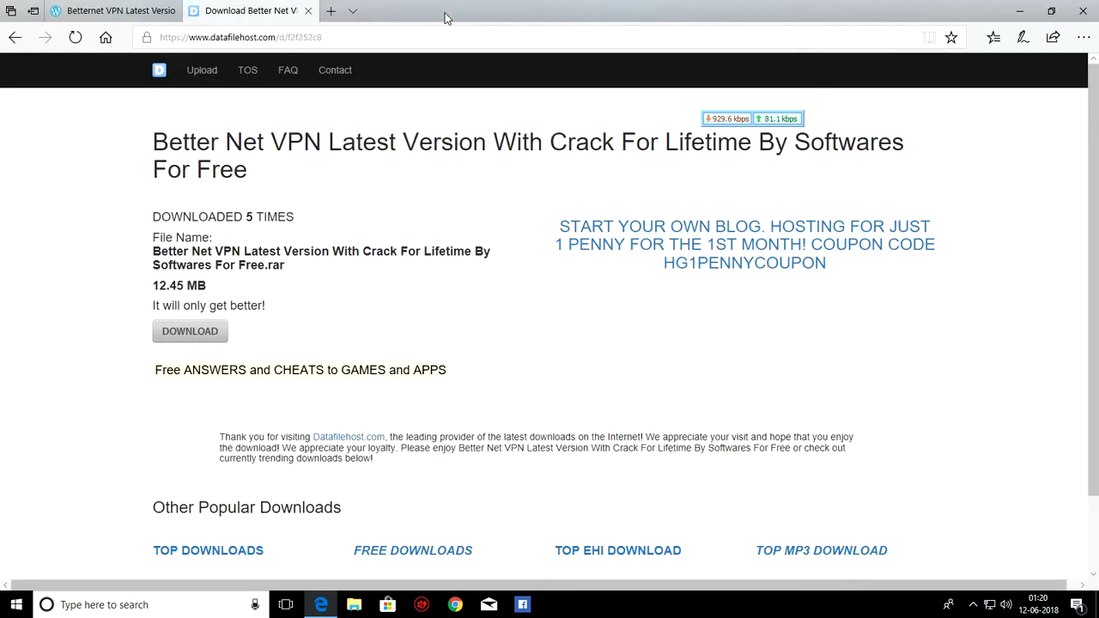
left_click(211, 333)
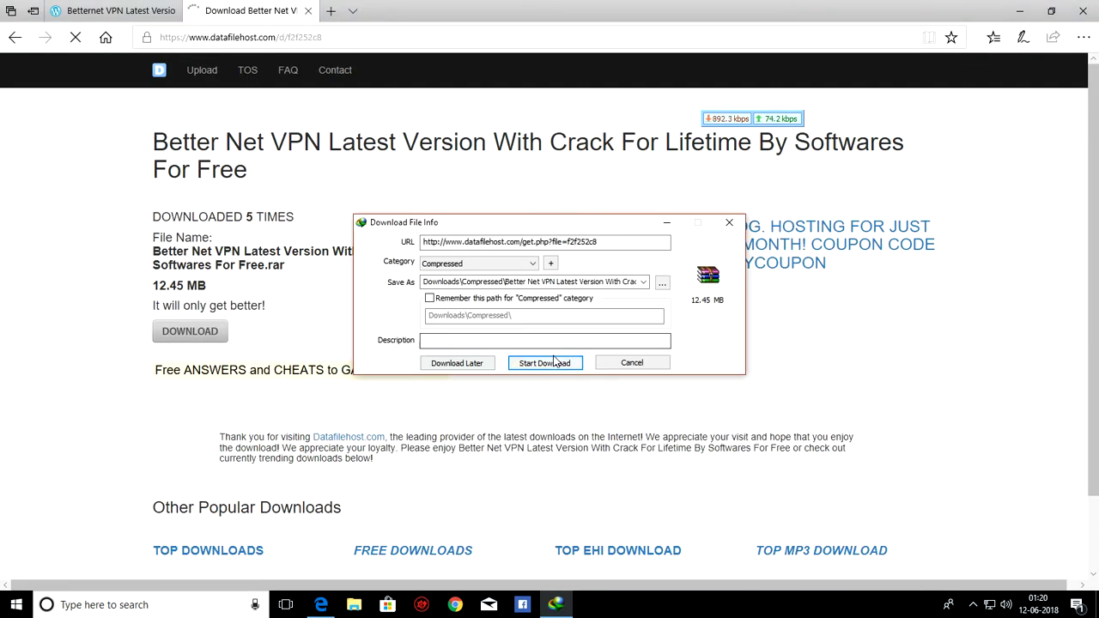
left_click(627, 362)
left_click(582, 362)
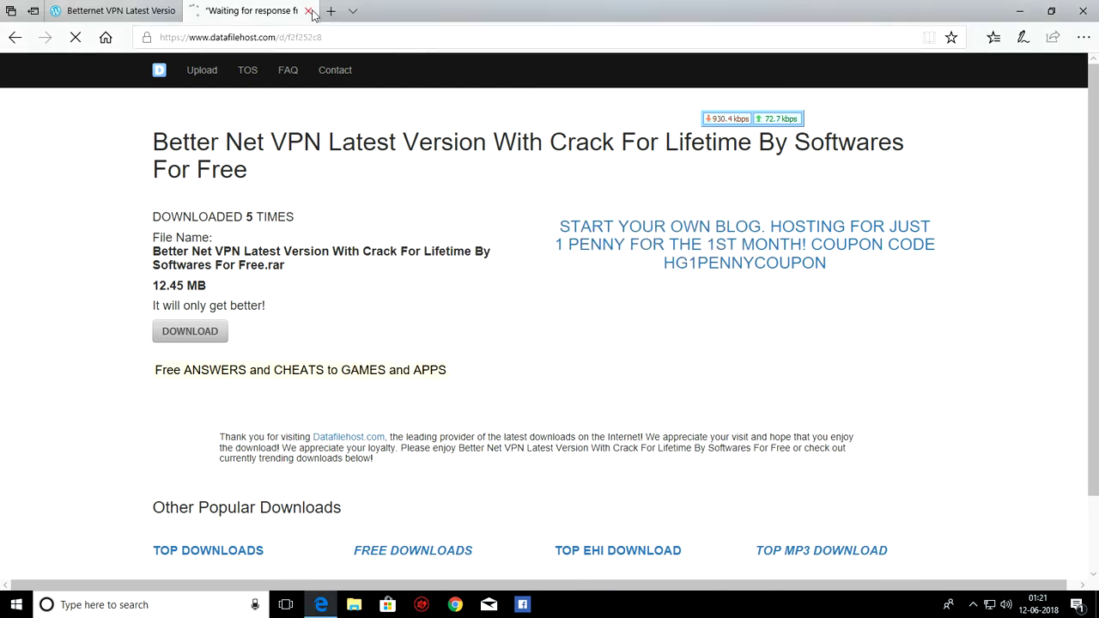
left_click(309, 10)
Step: Minimize the browser and move the Better Net VPN archive to an empty area of the desktop
left_click(1019, 10)
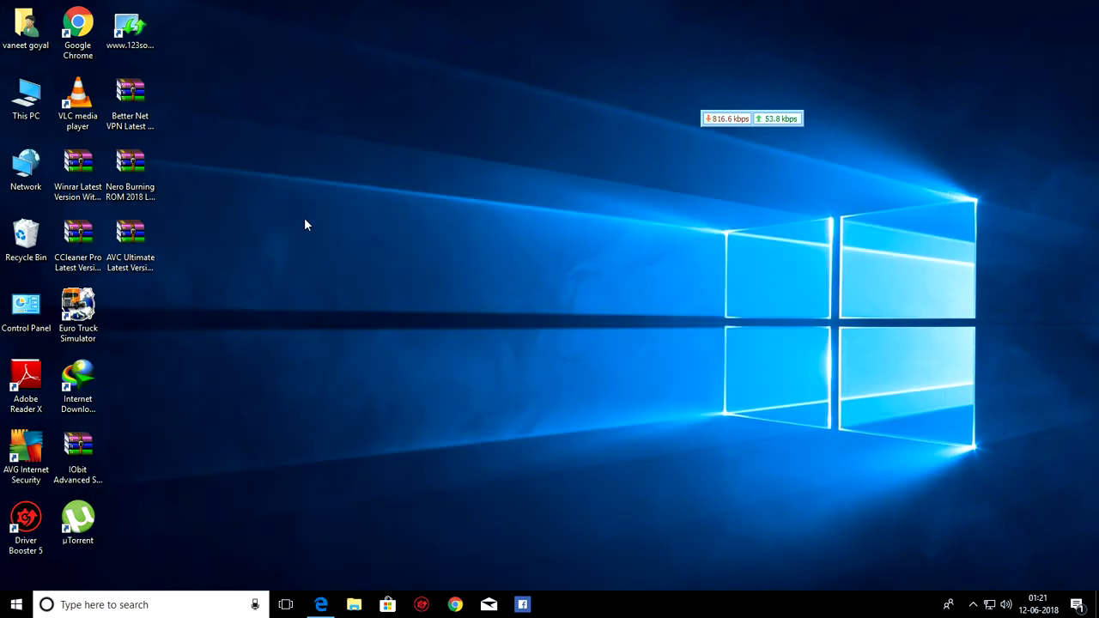
left_click_drag(137, 110, 439, 197)
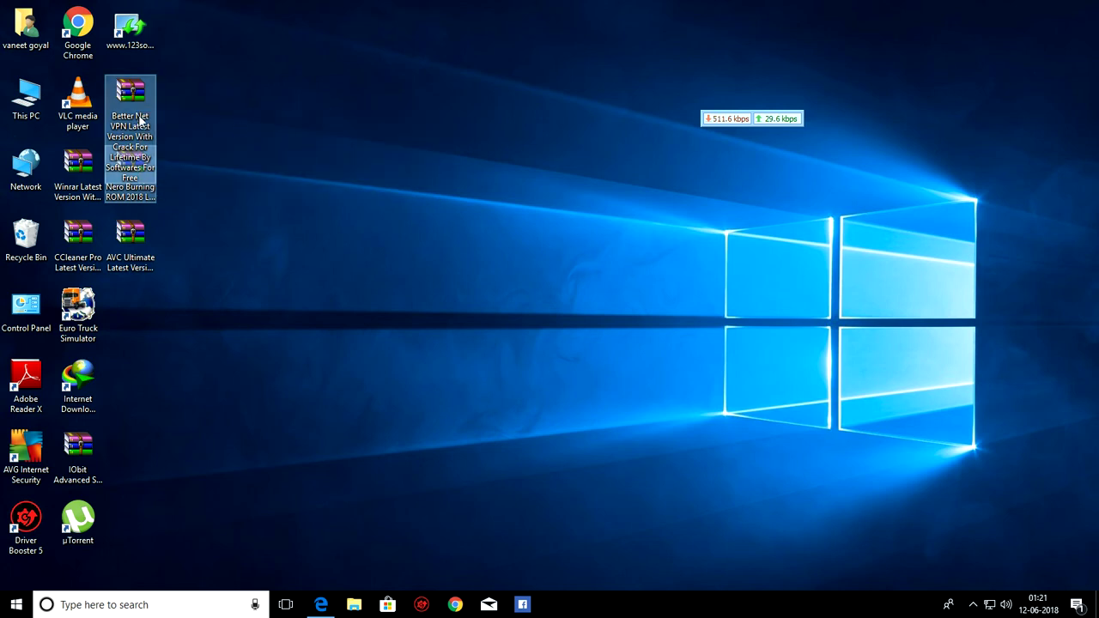
mouse_move(142, 120)
left_mouse_down()
mouse_move(614, 219)
mouse_move(442, 188)
mouse_move(562, 168)
mouse_move(397, 168)
left_mouse_up()
mouse_move(546, 241)
left_mouse_down()
mouse_move(144, 156)
mouse_move(129, 170)
left_mouse_up()
left_click(377, 168)
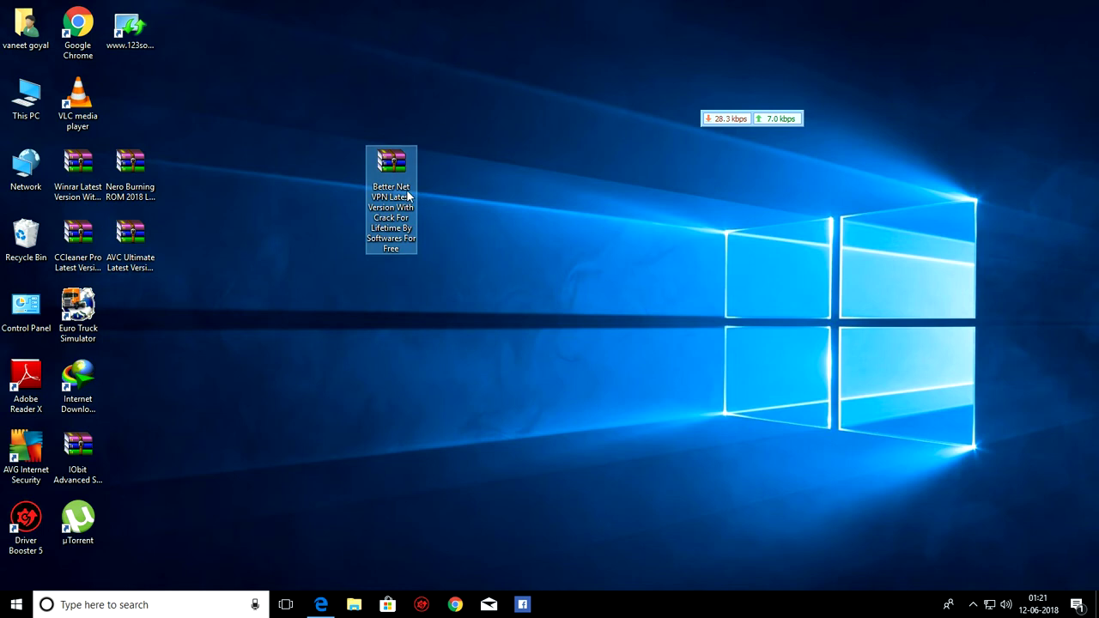
Step: Extract the Better Net VPN archive onto the desktop and open the Read Me file from the extracted folder
right_click(401, 171)
left_click(444, 212)
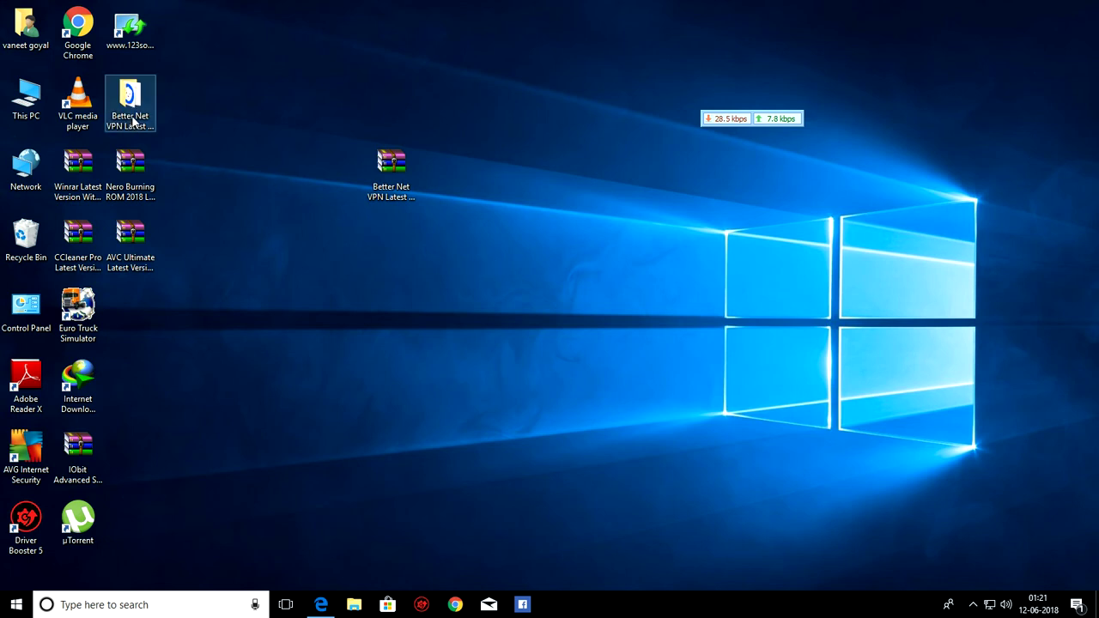
double_click(130, 107)
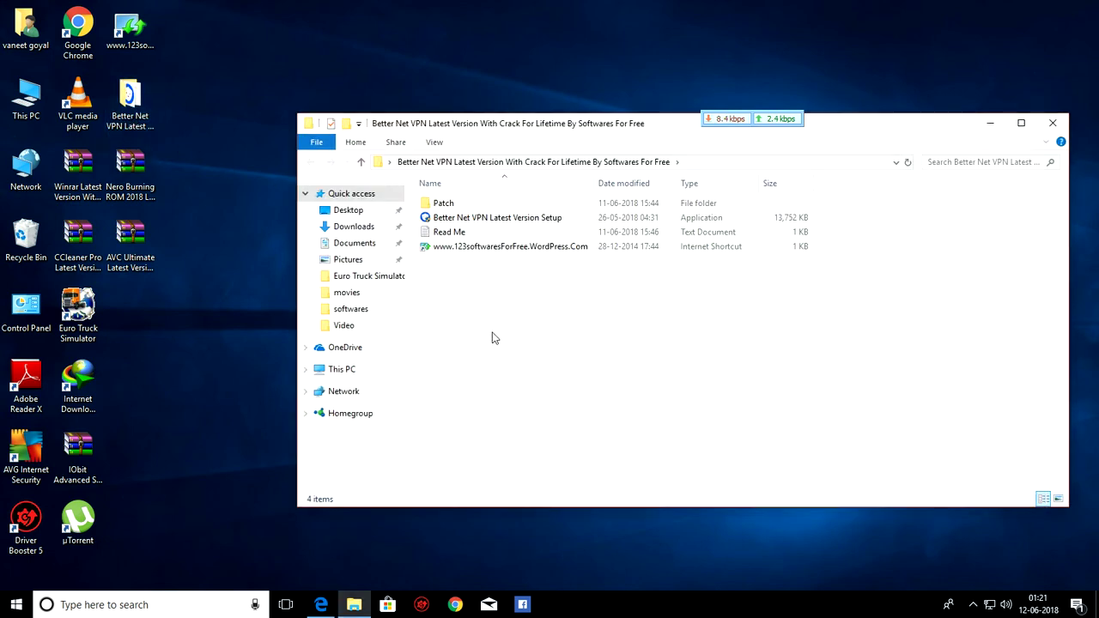
double_click(448, 231)
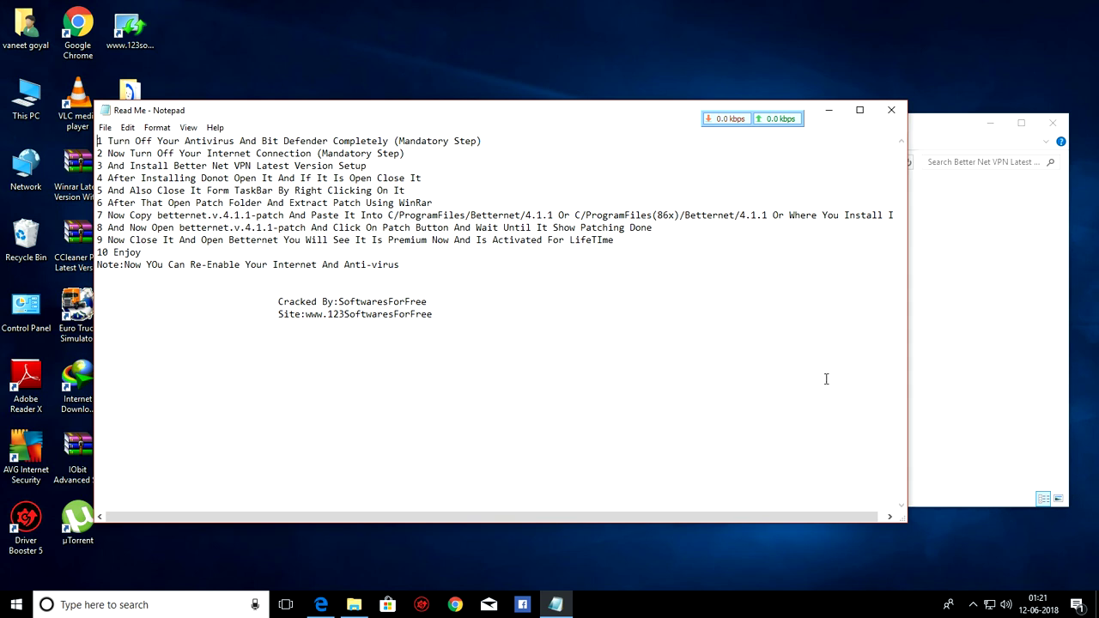
Step: Switch to AVG Internet Security, turn off File Shield and Behavior Shield under Computer protection, and minimize it
left_click(972, 605)
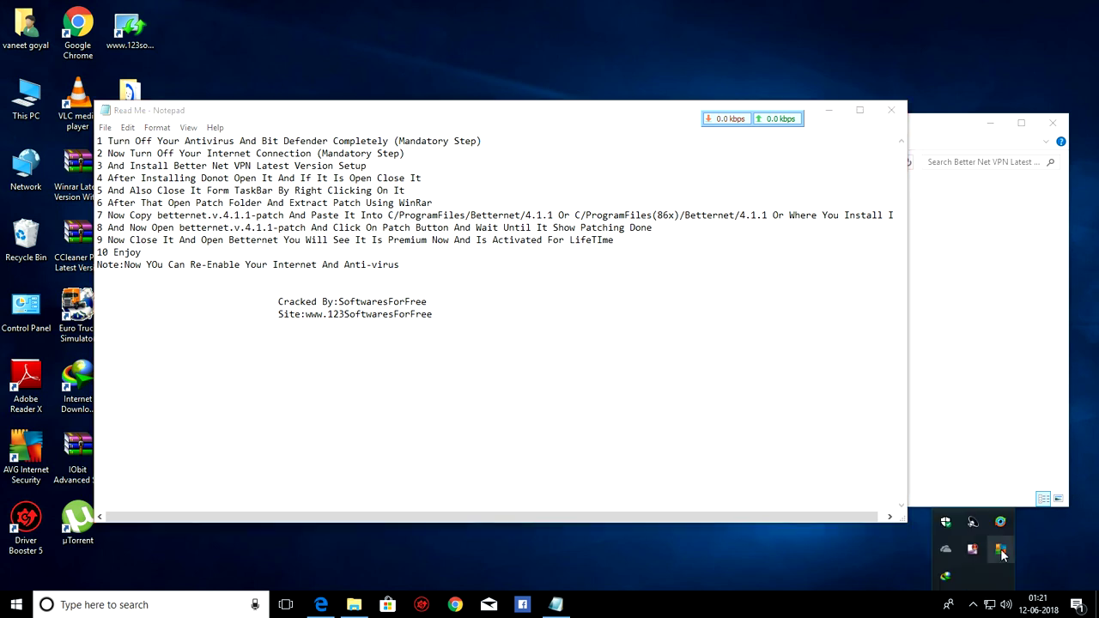
left_click(1002, 553)
left_click(1005, 549)
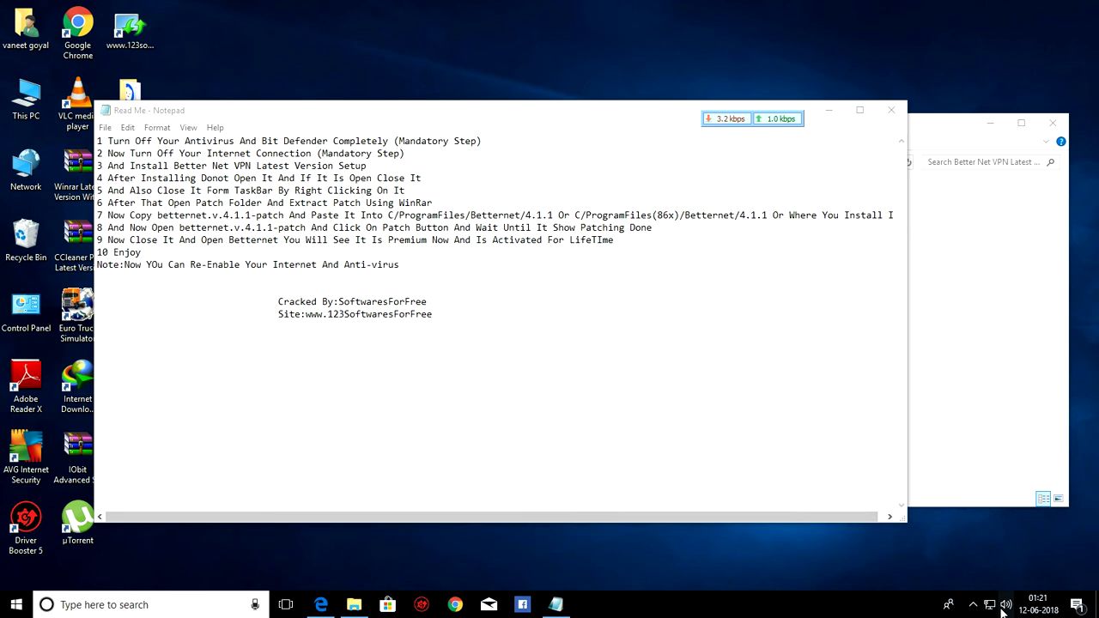
left_click(972, 604)
left_click(1000, 550)
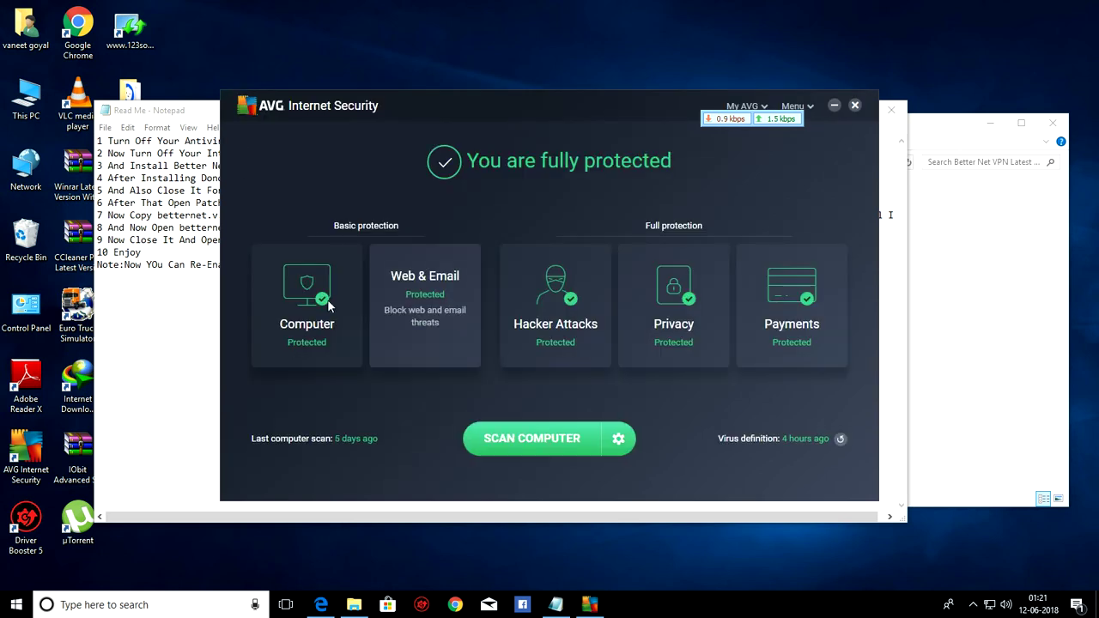
left_click(312, 307)
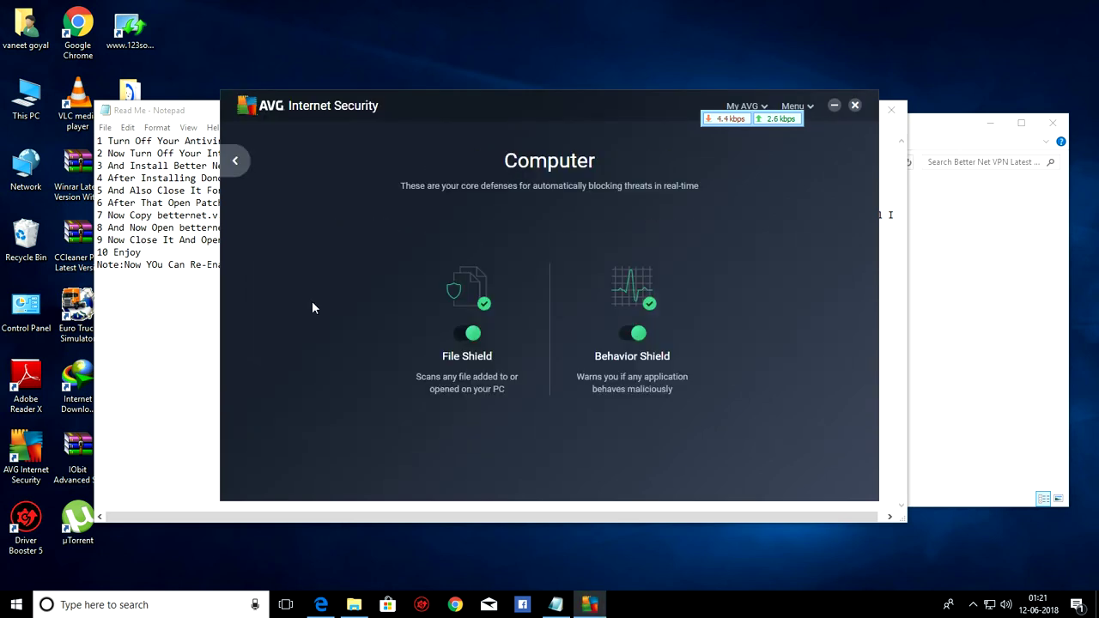
left_click(490, 335)
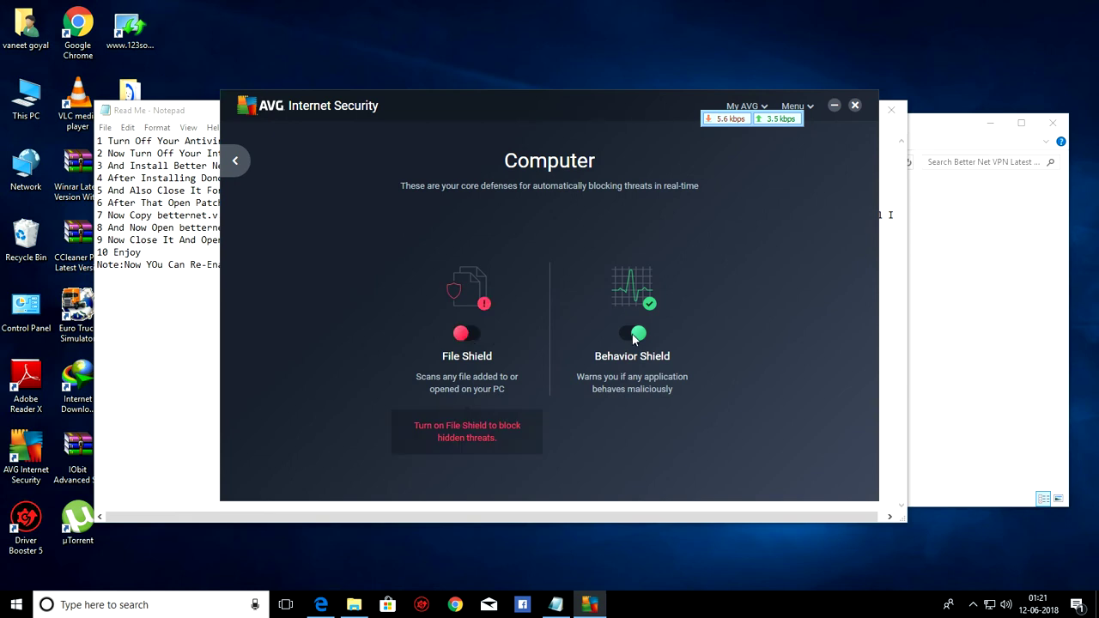
left_click(635, 335)
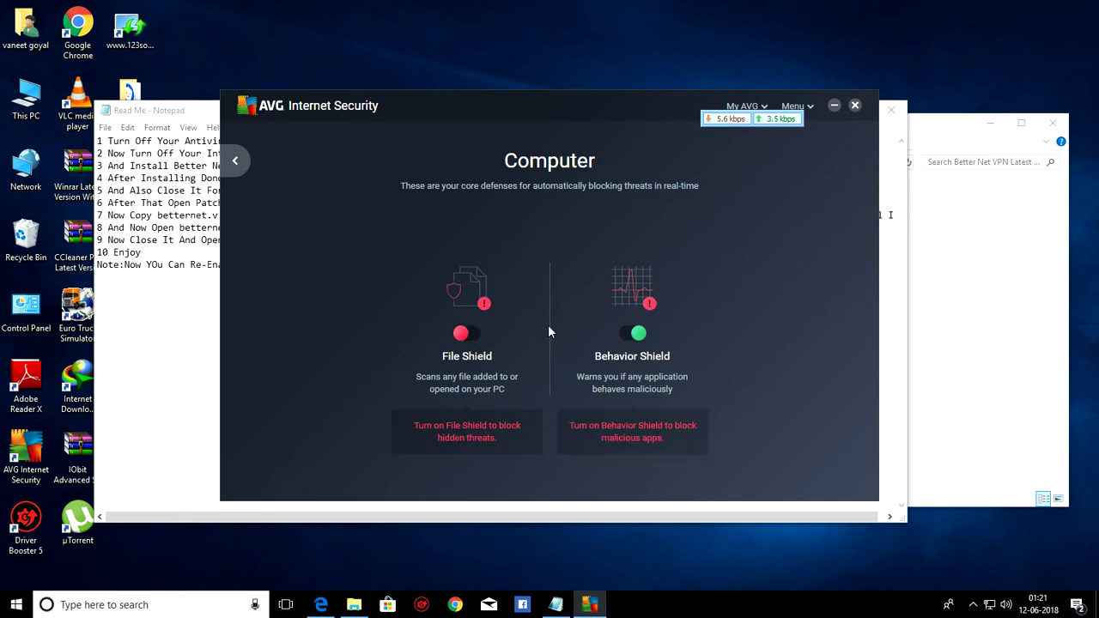
left_click(834, 105)
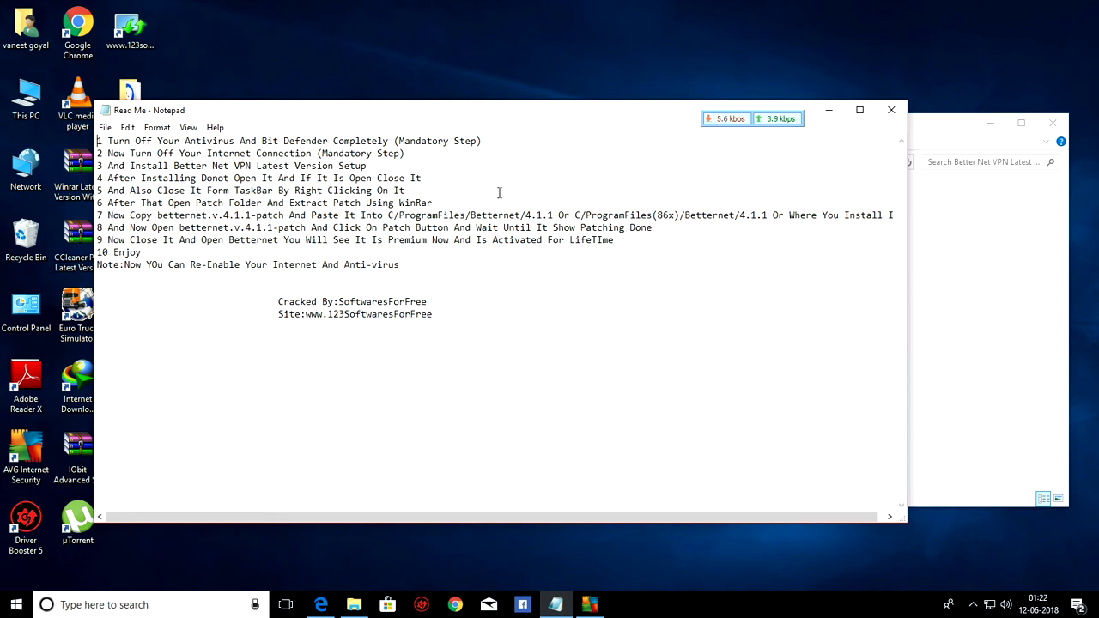
Step: Disable the Ethernet network adapter in Windows adapter options, close Network Connections, and minimize Settings
right_click(989, 606)
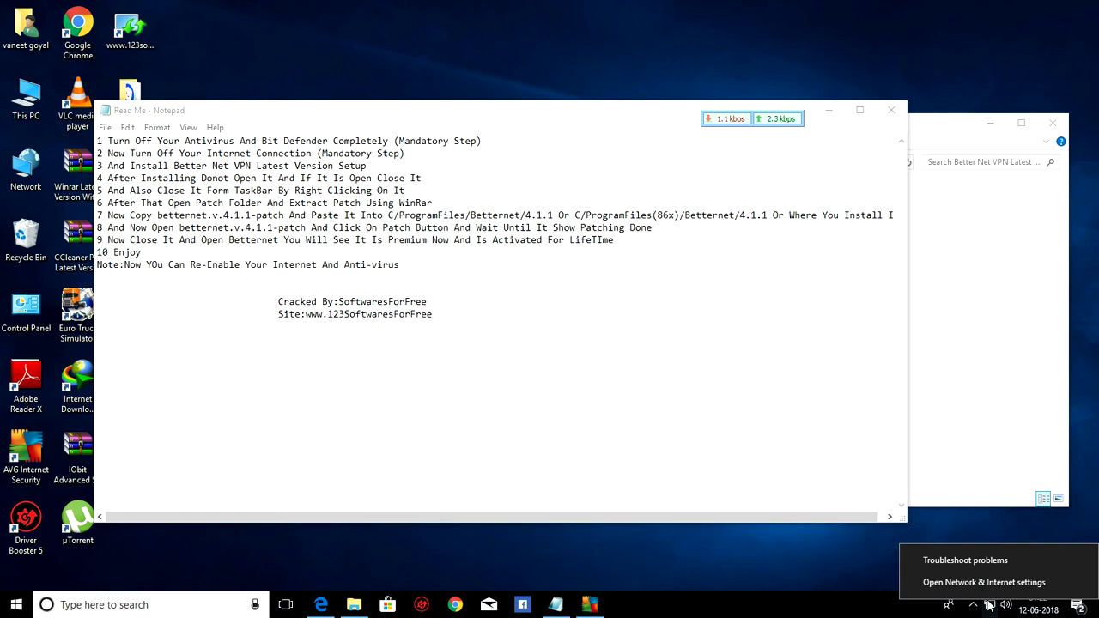
left_click(980, 582)
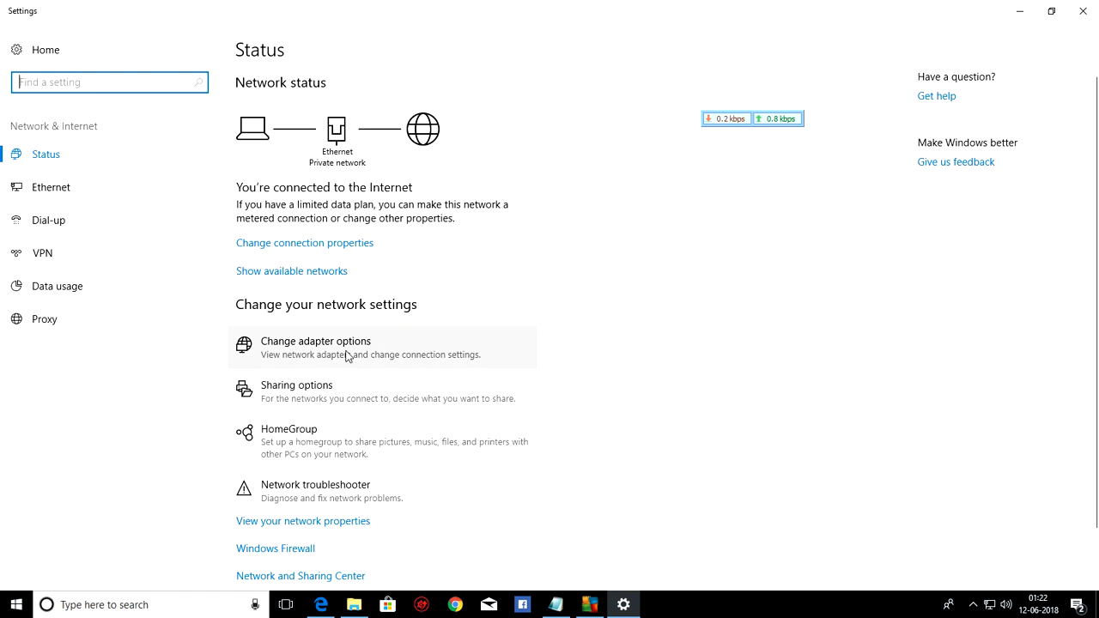
left_click(348, 355)
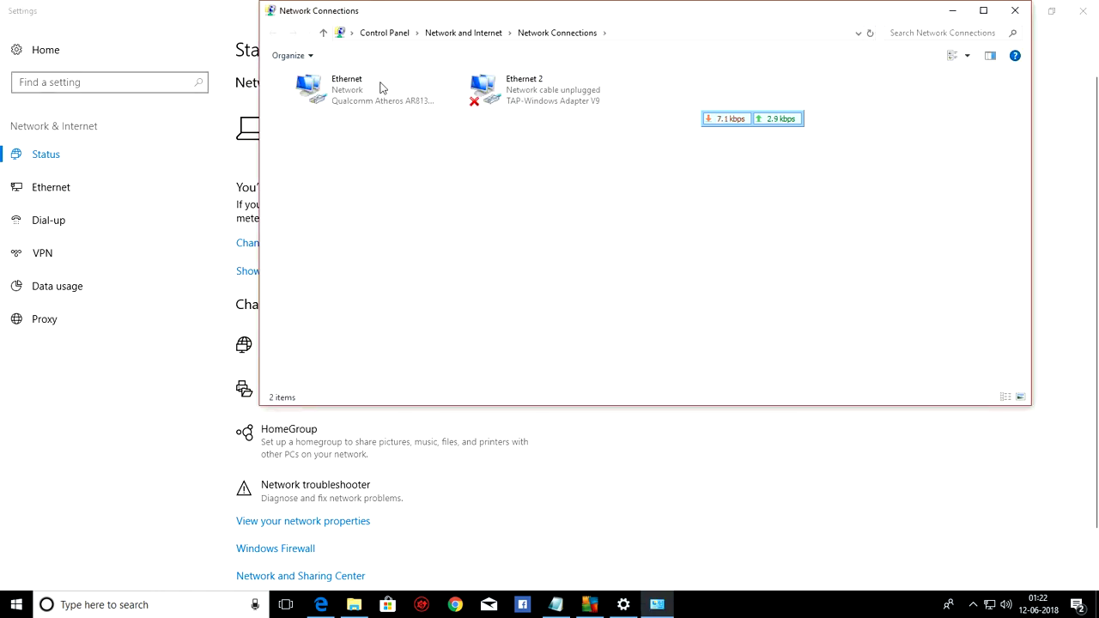
right_click(339, 87)
left_click(363, 101)
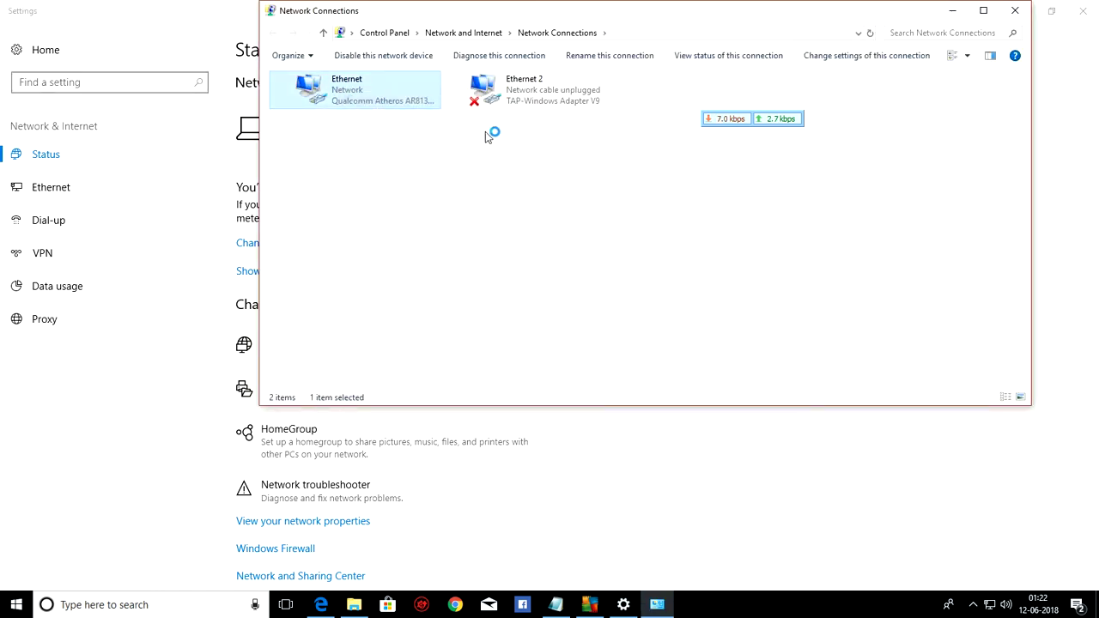
left_click(1013, 10)
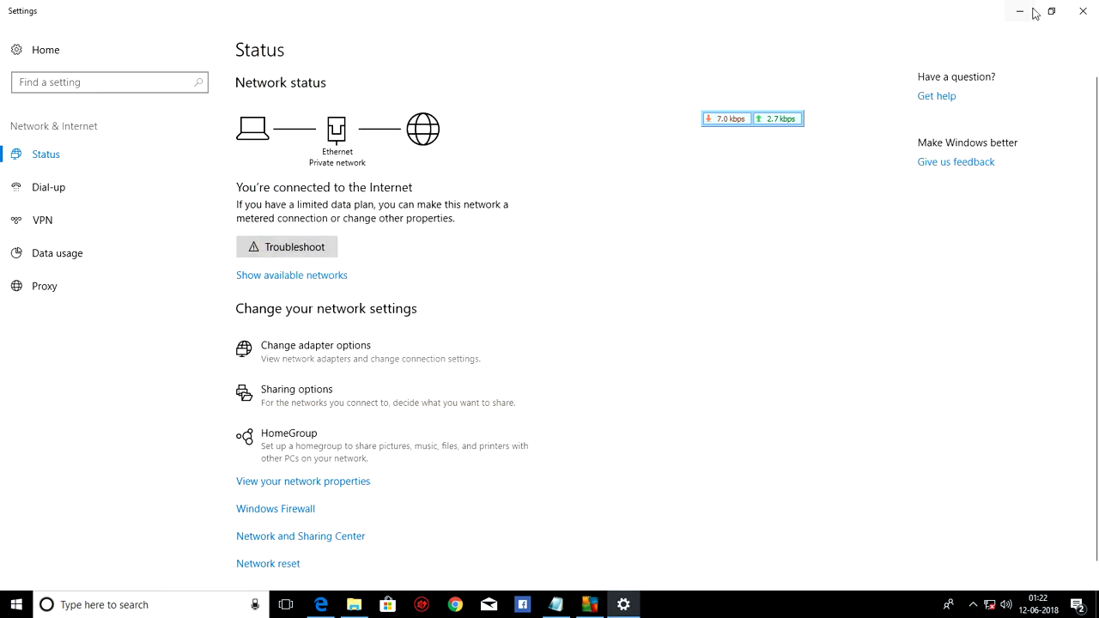
left_click(1019, 11)
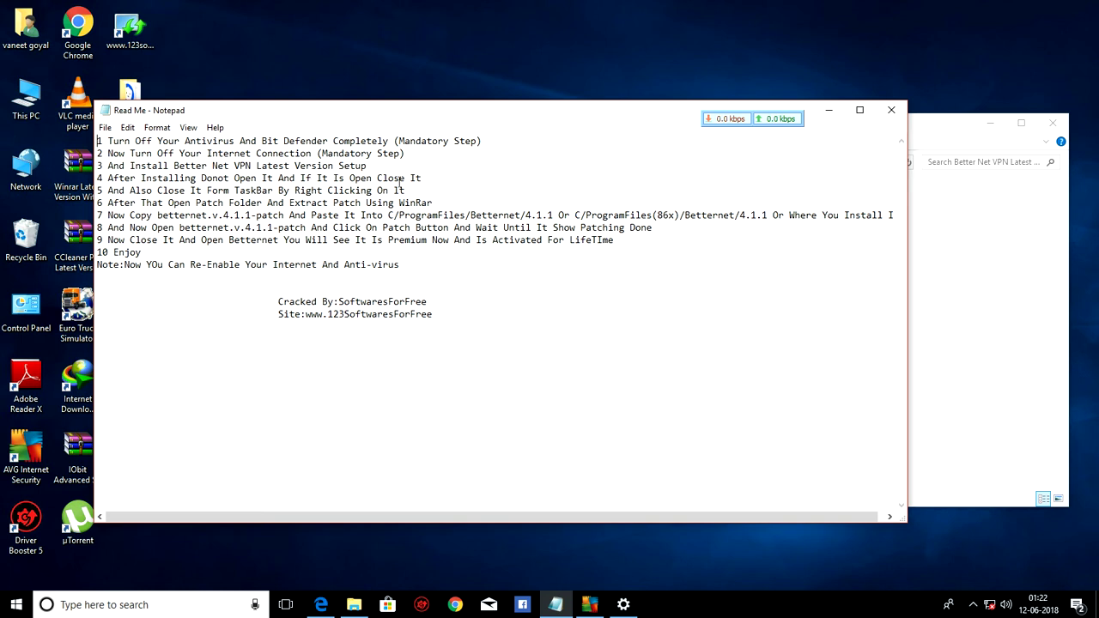
Step: Run Better Net VPN Latest Version Setup from the extracted folder, install Betternet for Windows 4.1.1, and finish the wizard
left_click(829, 110)
double_click(478, 219)
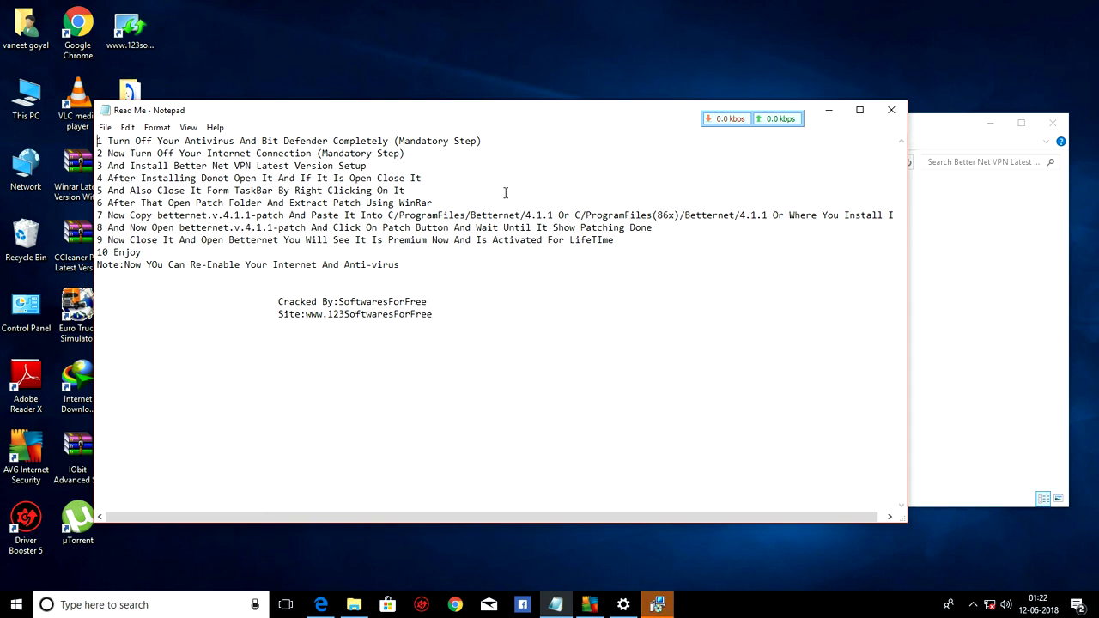
left_click(829, 110)
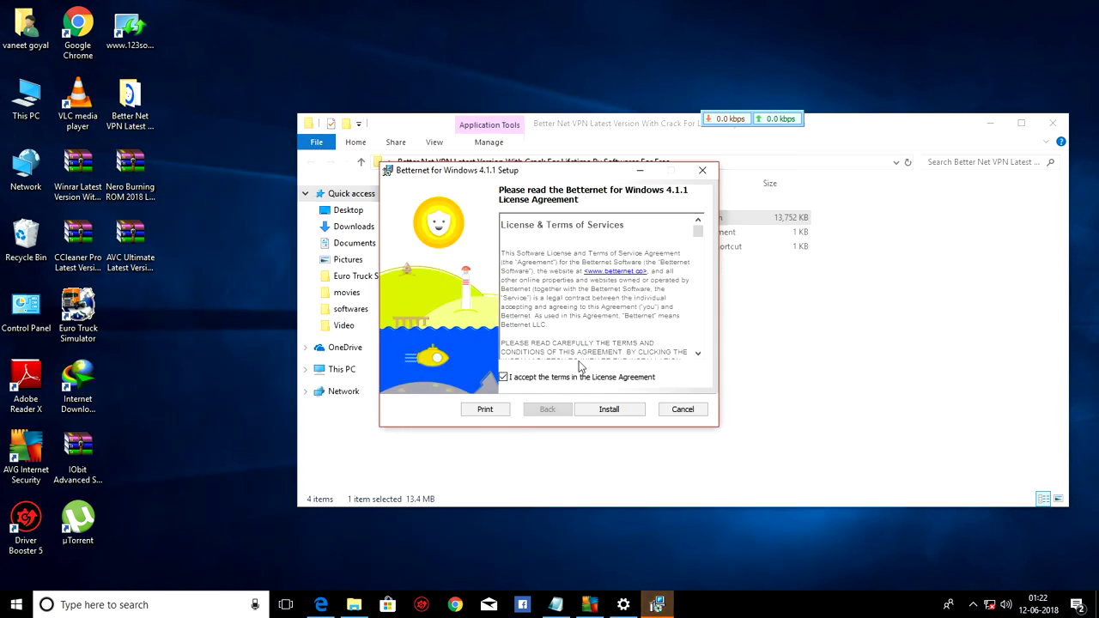
left_click(609, 409)
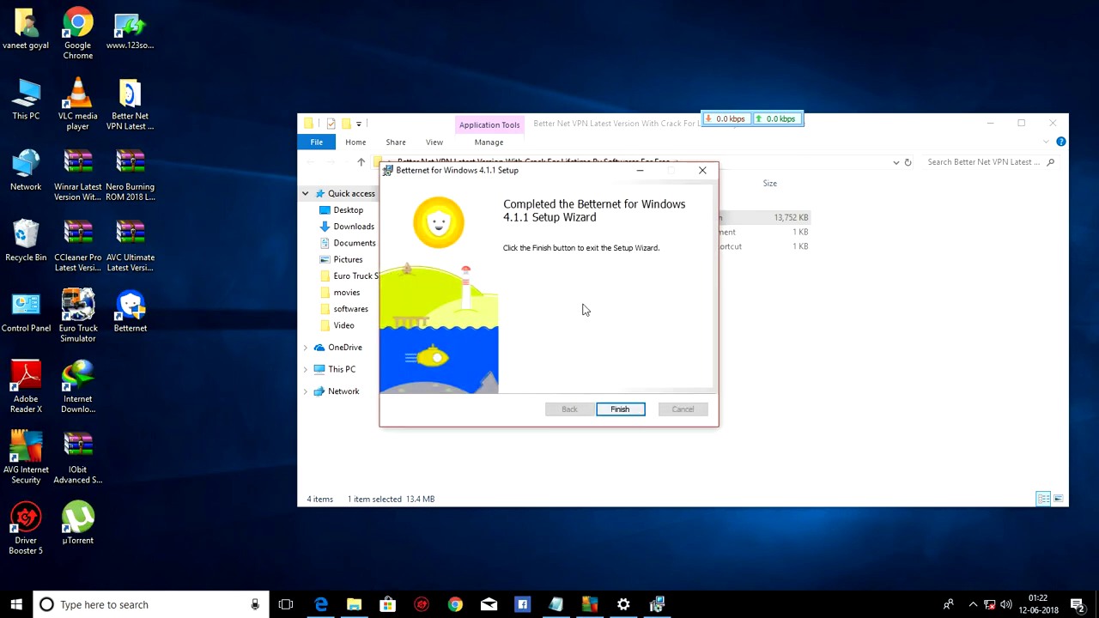
left_click(623, 410)
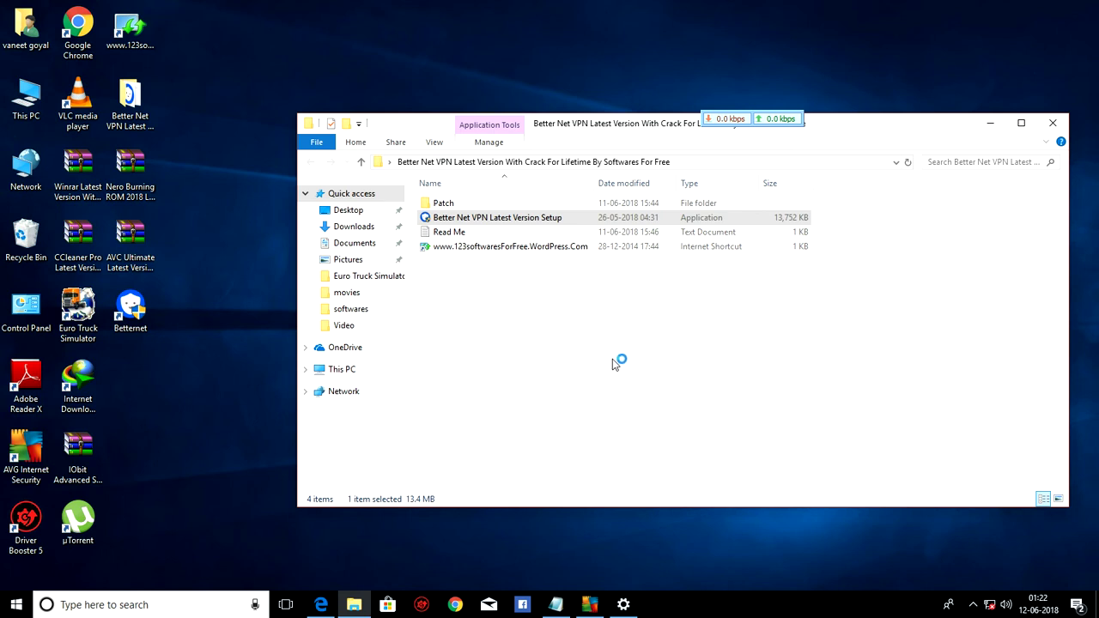
Step: Consult the Read Me, then open the Patch folder and extract the Patch archive there
left_click(567, 594)
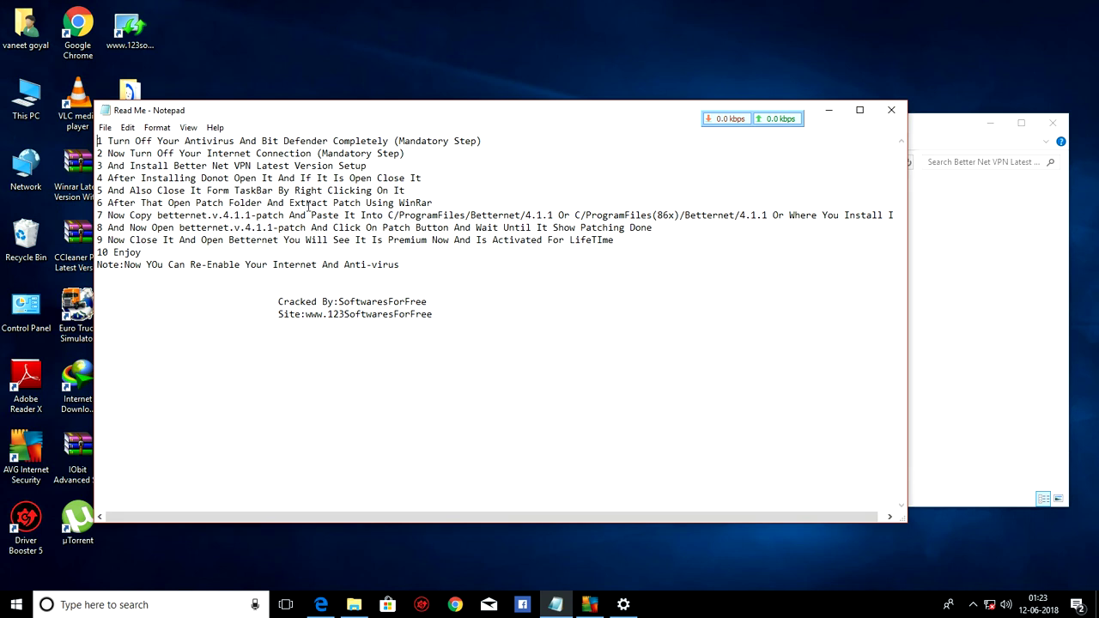
left_click(828, 110)
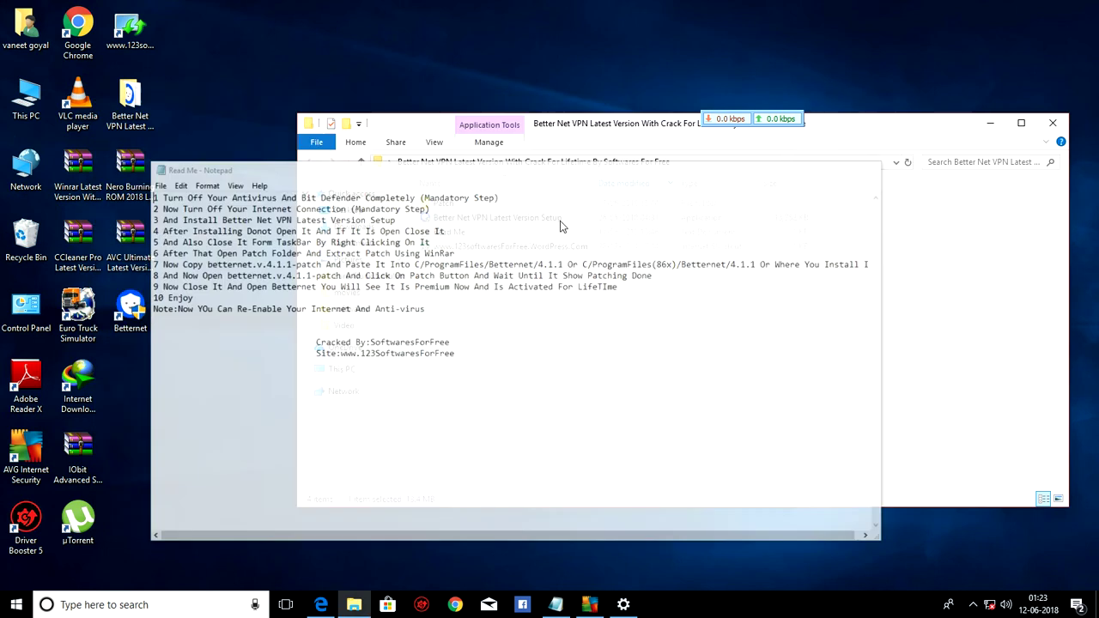
double_click(472, 204)
right_click(468, 209)
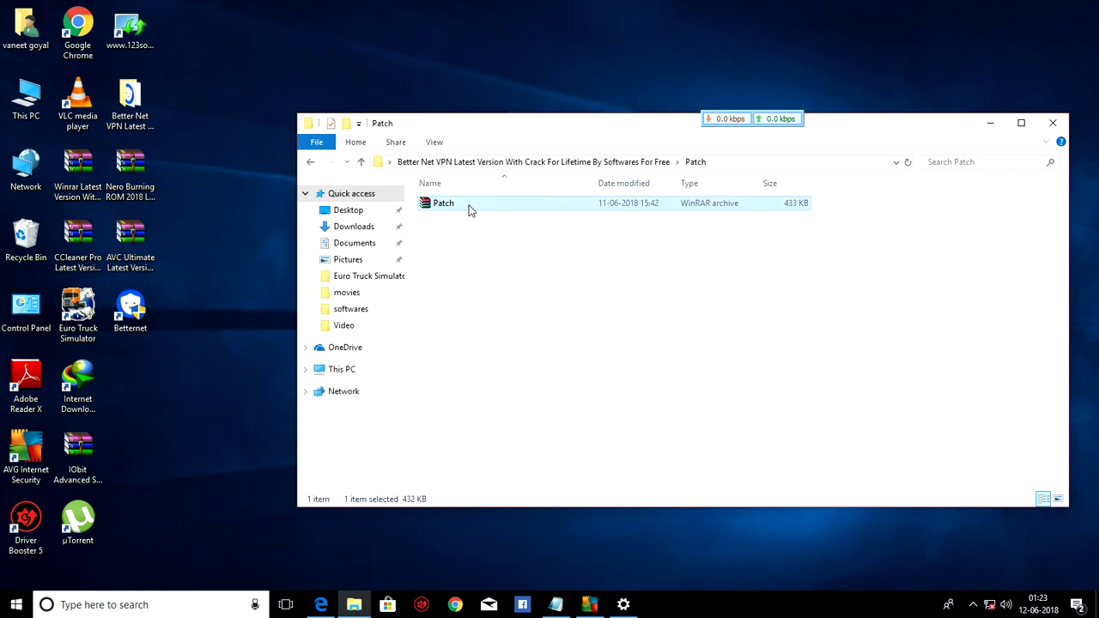
left_click(497, 249)
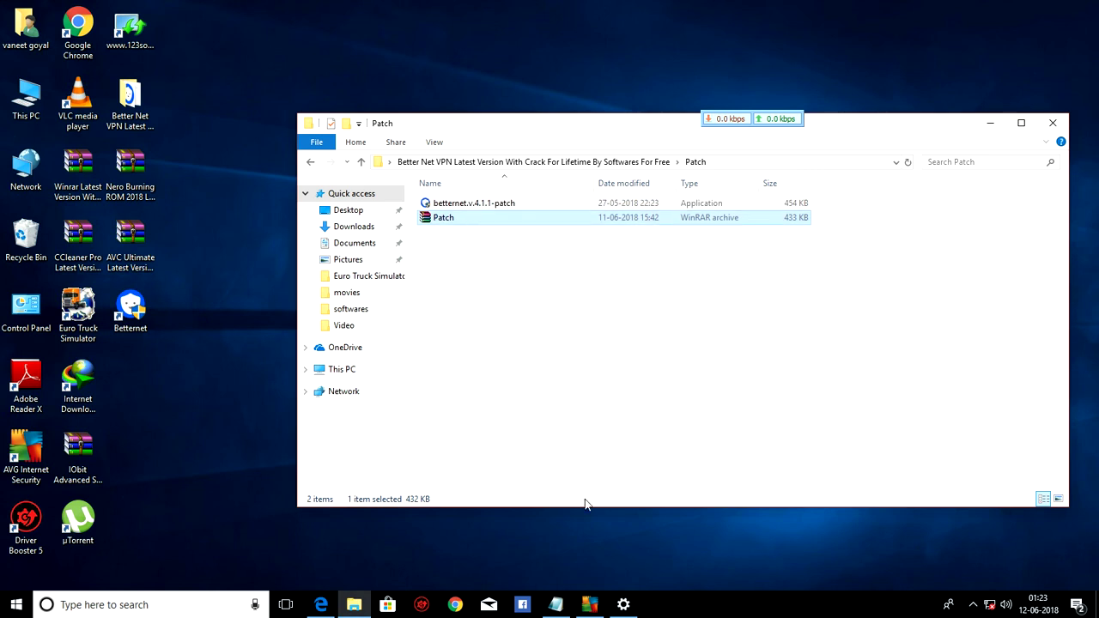
Step: Review the Read Me's copying instructions, then dismiss Betternet's trial window and exit Betternet from the system tray
left_click(556, 604)
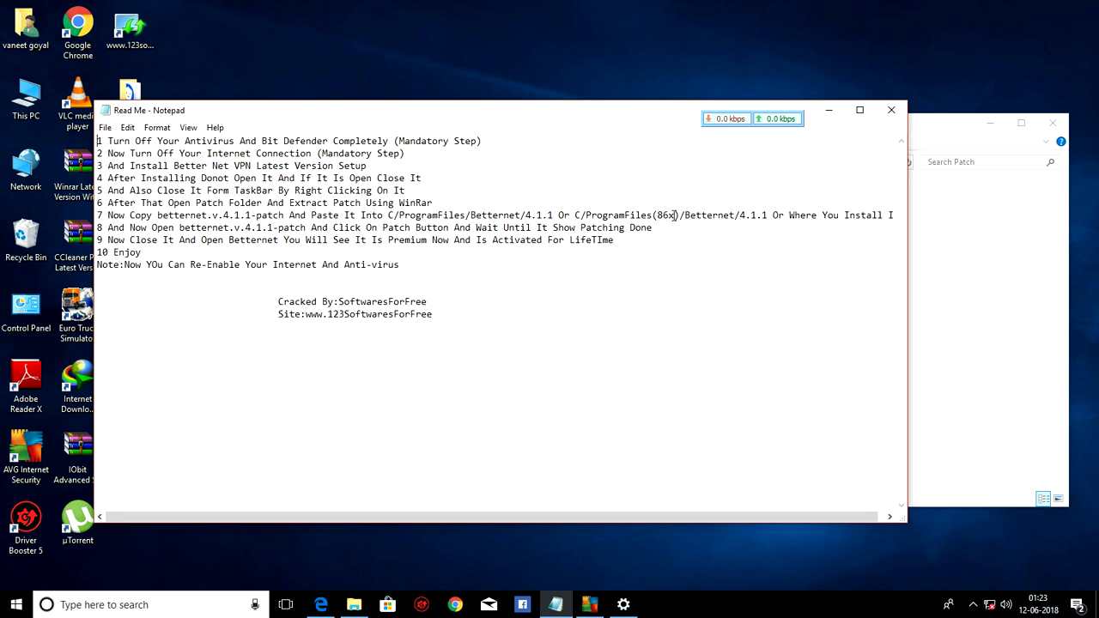
scroll(695, 218, "right", 1)
left_click(829, 110)
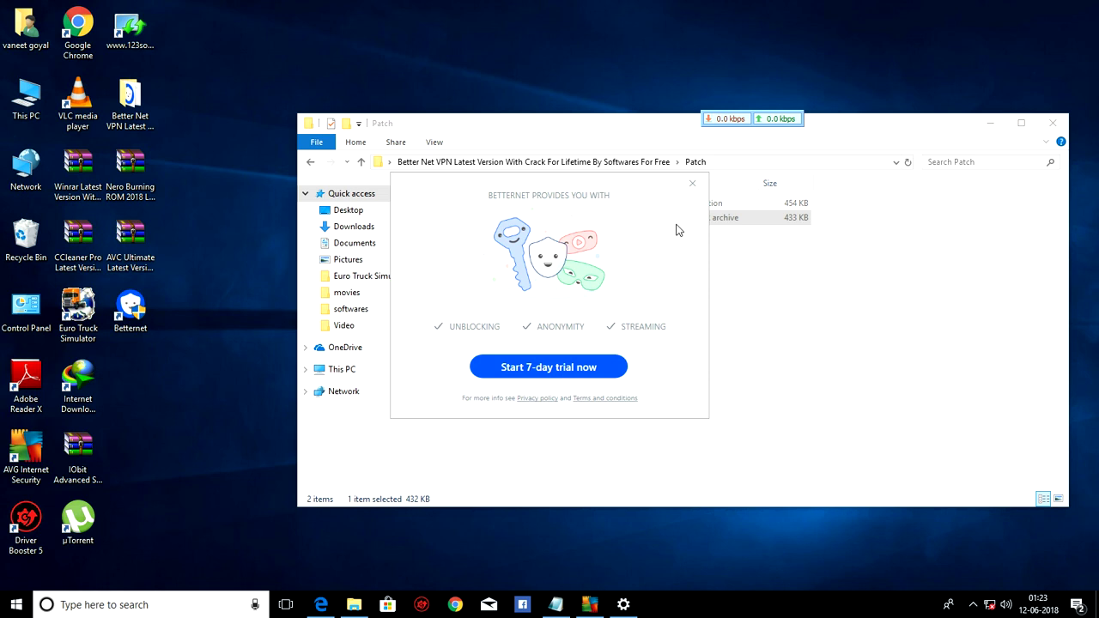
left_click(692, 183)
left_click(973, 605)
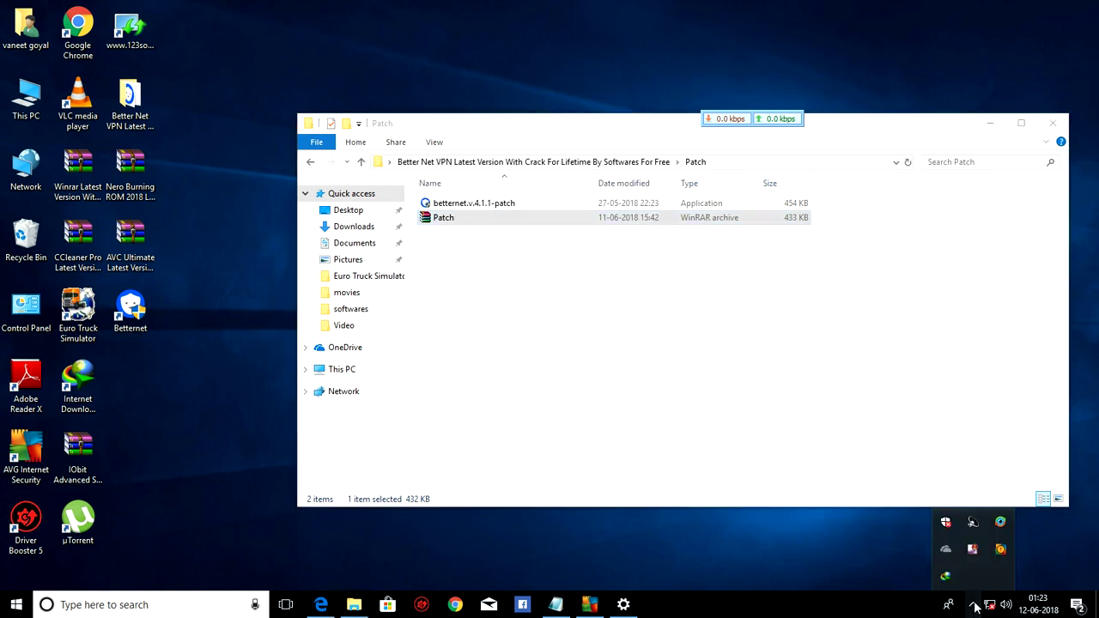
left_click(973, 549)
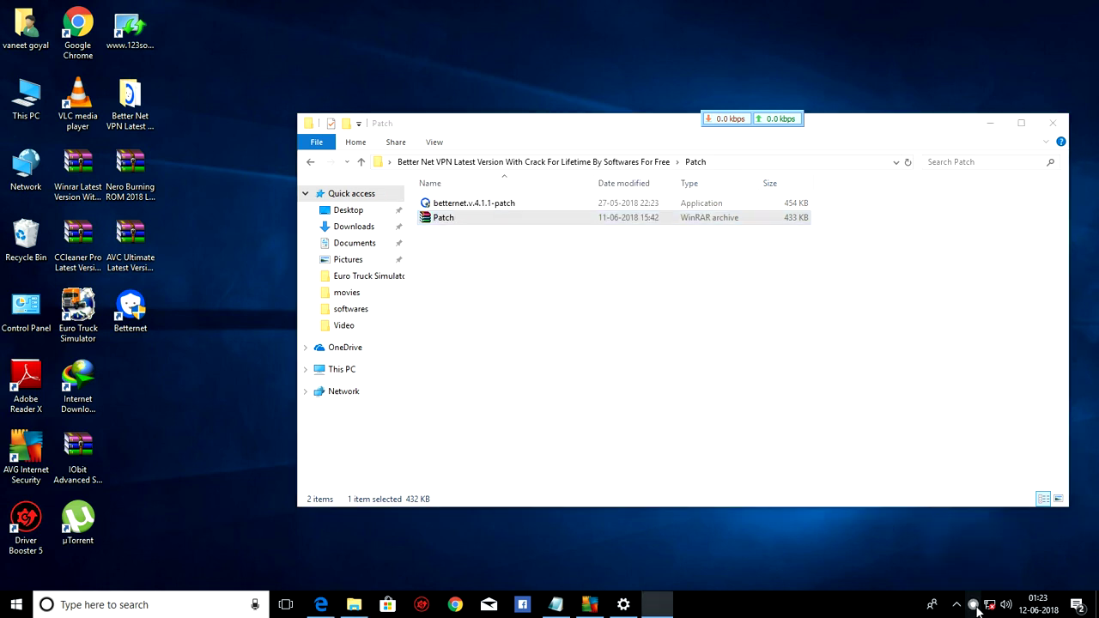
left_click(1055, 273)
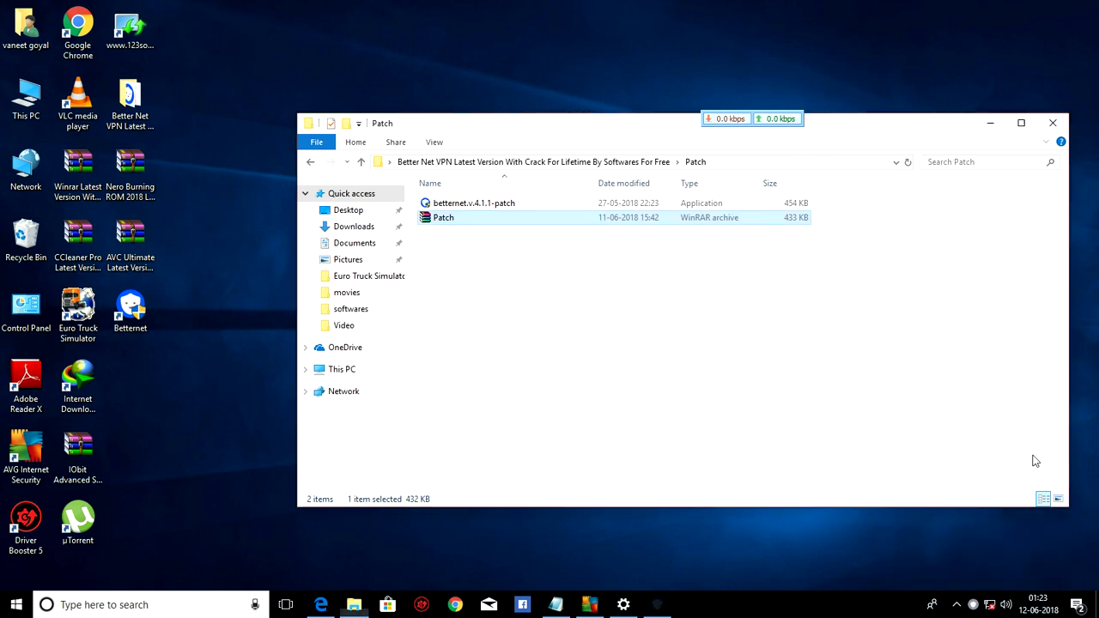
right_click(974, 603)
left_click(951, 589)
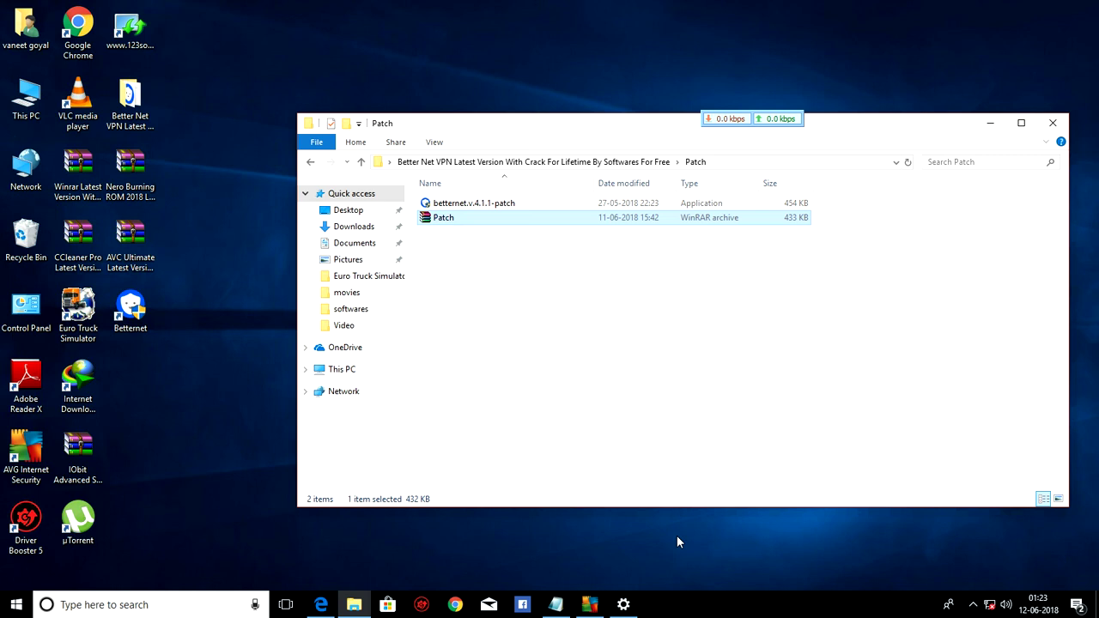
Step: Copy betternet.v.4.1.1-patch into C:\Program Files\Betternet\4.1.1, granting administrator permission for the copy
left_click(478, 204)
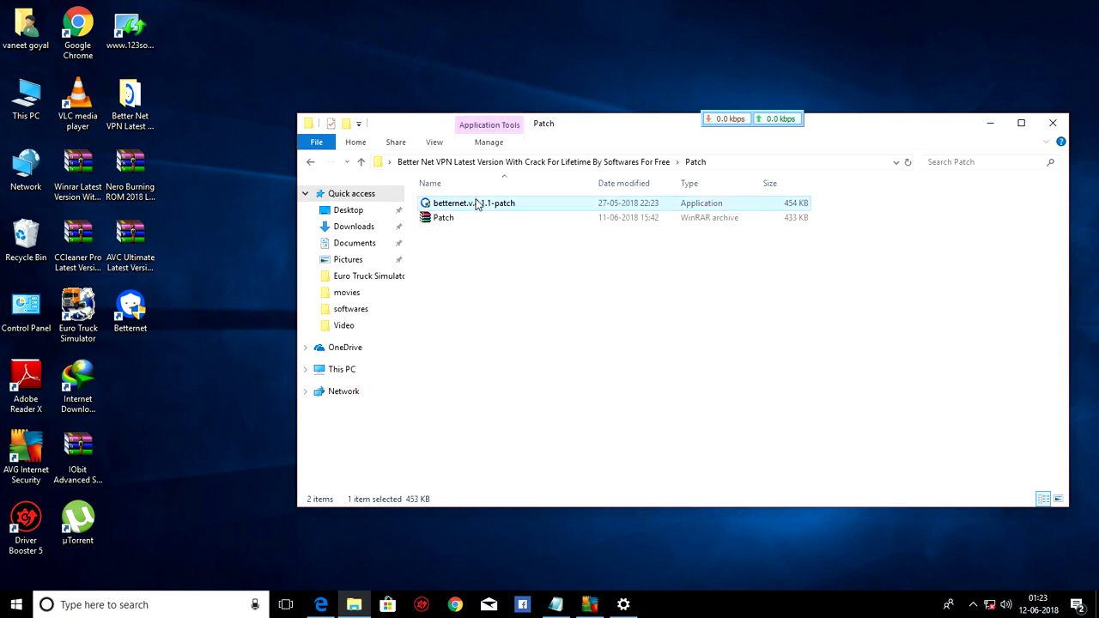
right_click(477, 204)
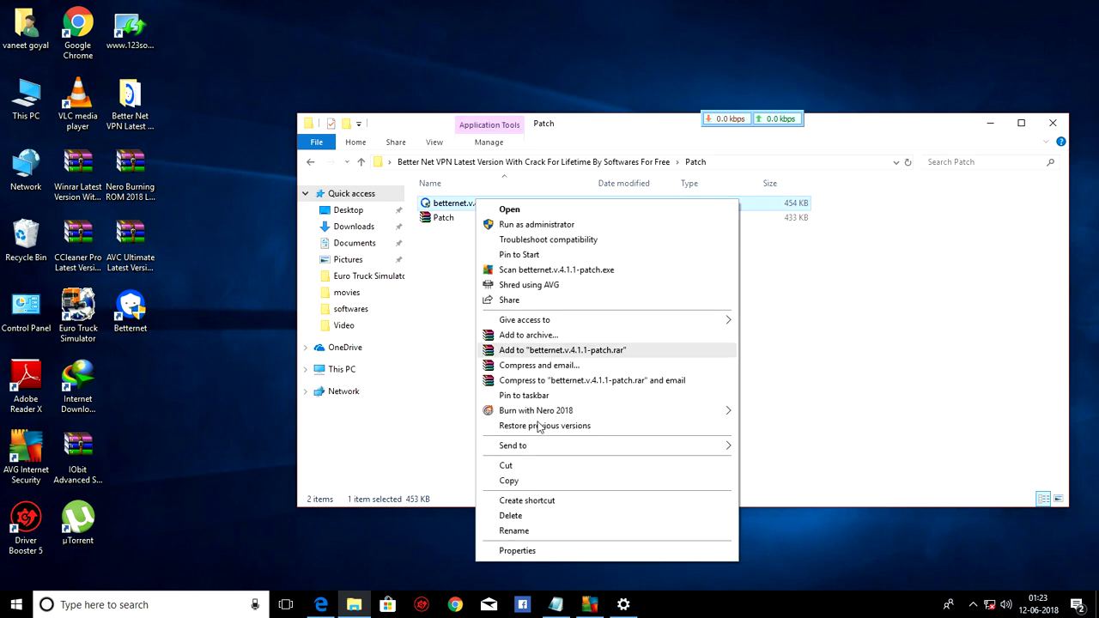
left_click(506, 481)
left_click(26, 98)
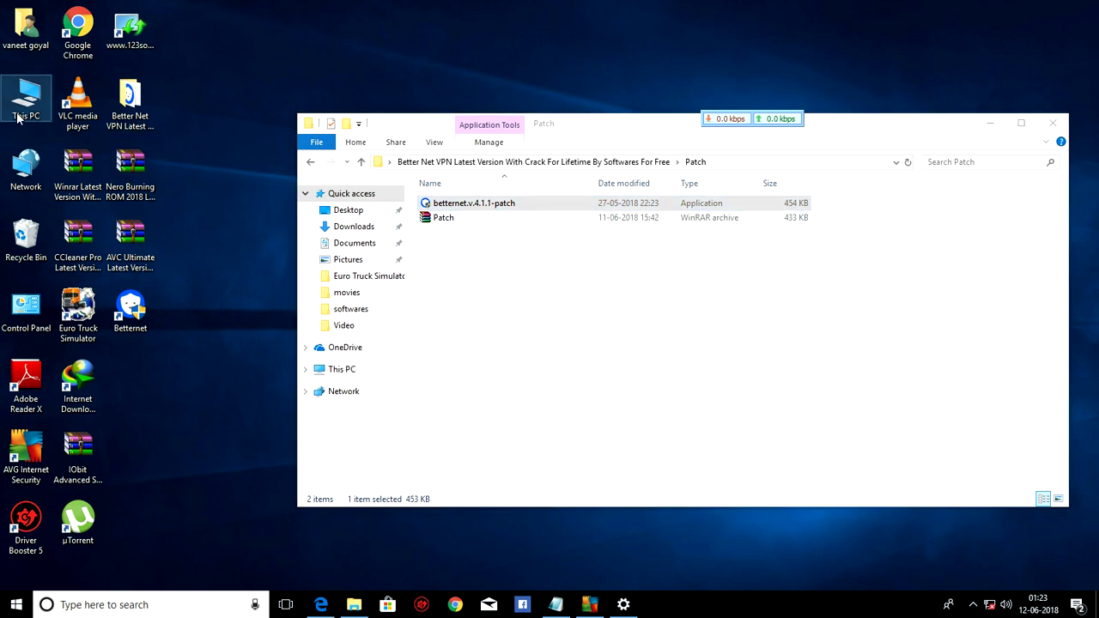
key("Return")
double_click(506, 265)
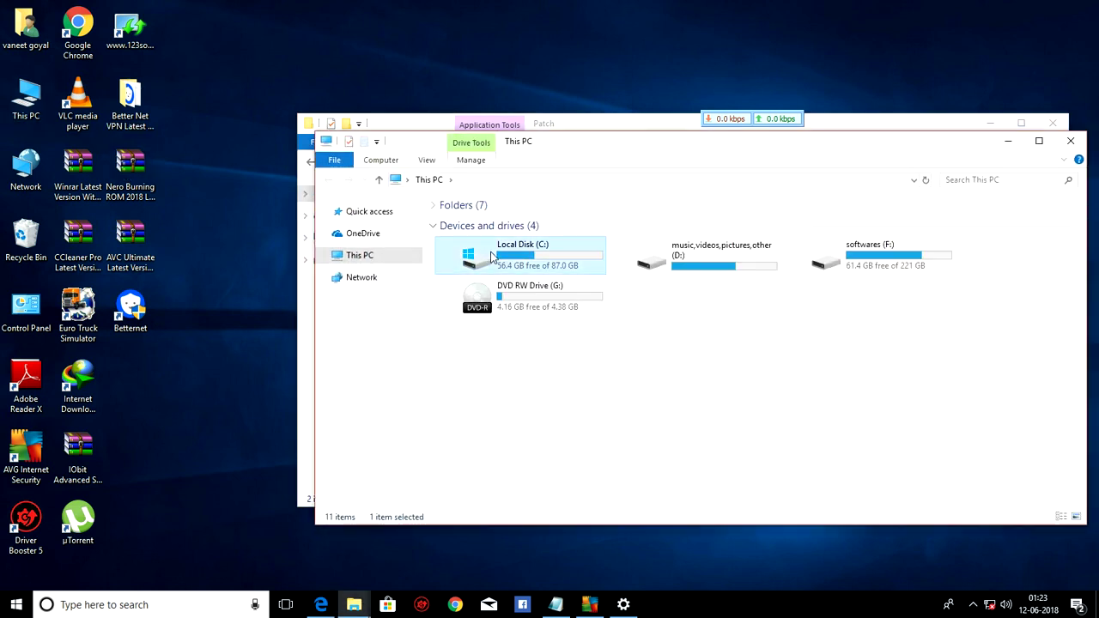
double_click(493, 292)
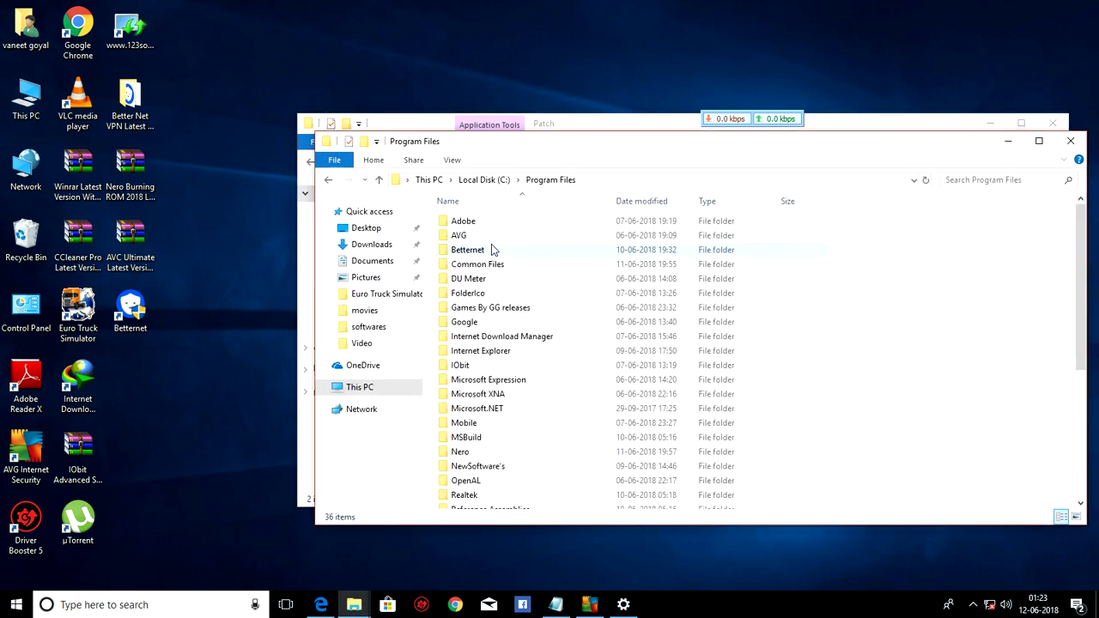
double_click(484, 249)
double_click(482, 224)
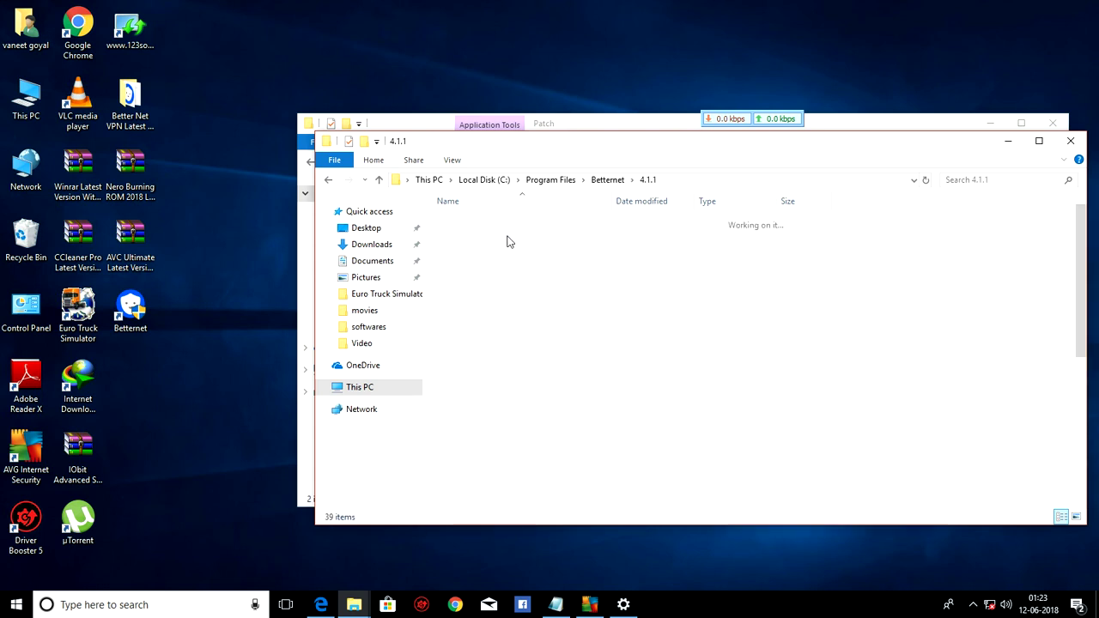
right_click(932, 298)
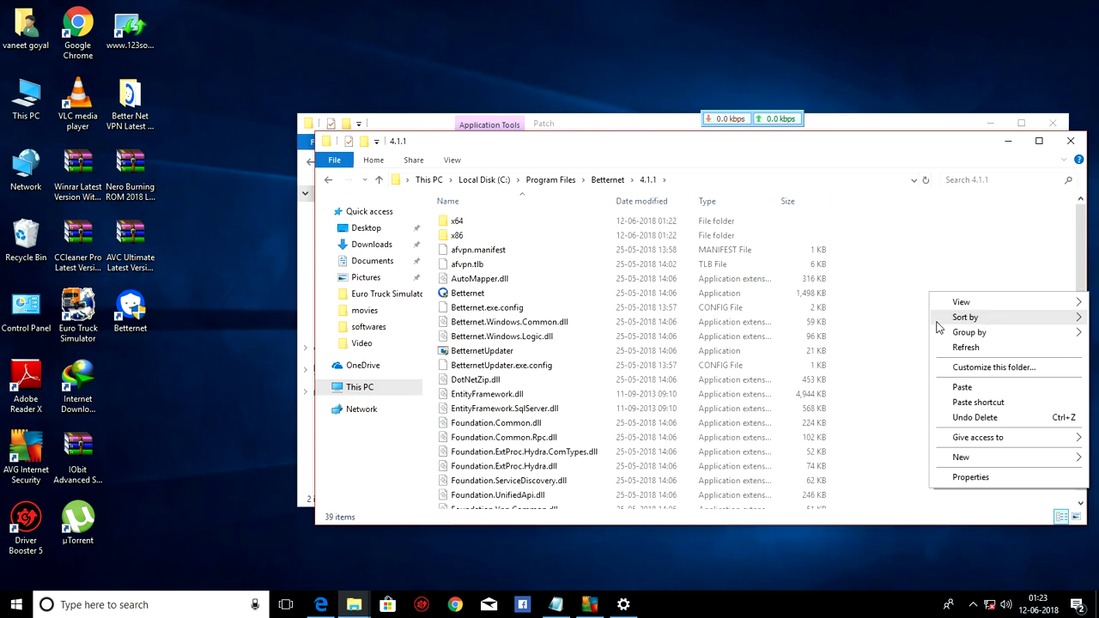
left_click(938, 384)
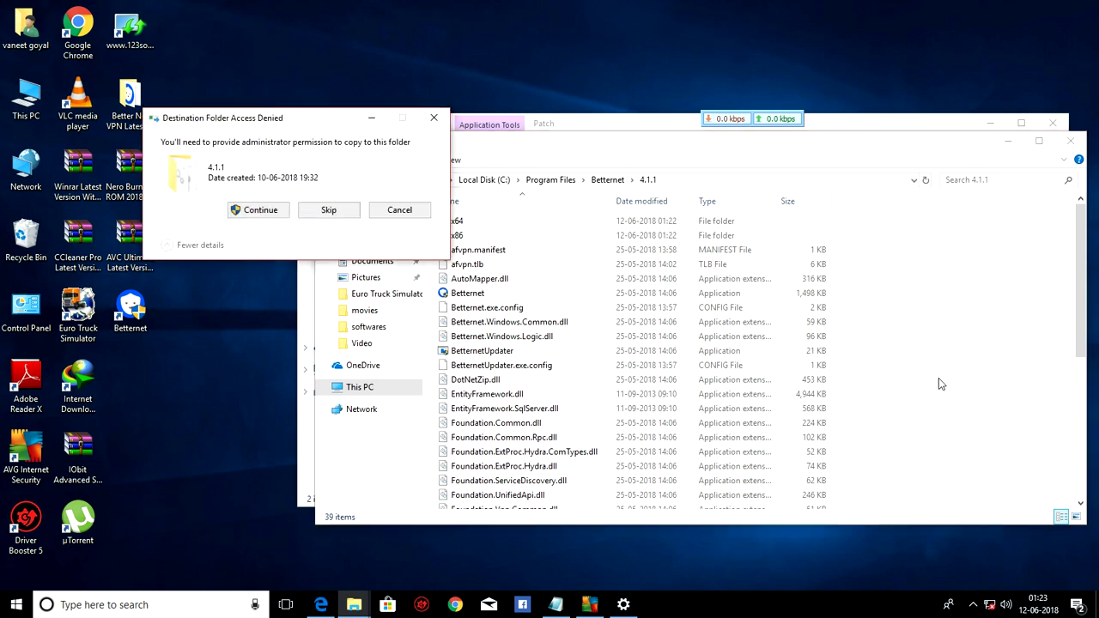
left_click(262, 213)
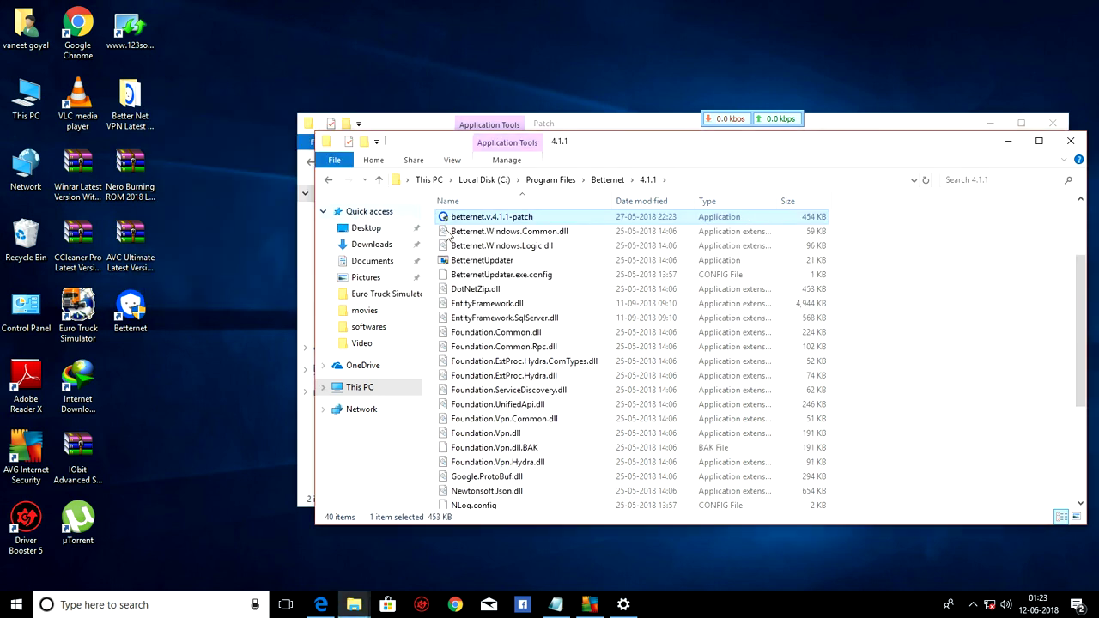
Step: Recheck the Read Me, run betternet.v.4.1.1-patch as administrator from the 4.1.1 folder, apply the patch, and close the patcher and folder
left_click(555, 604)
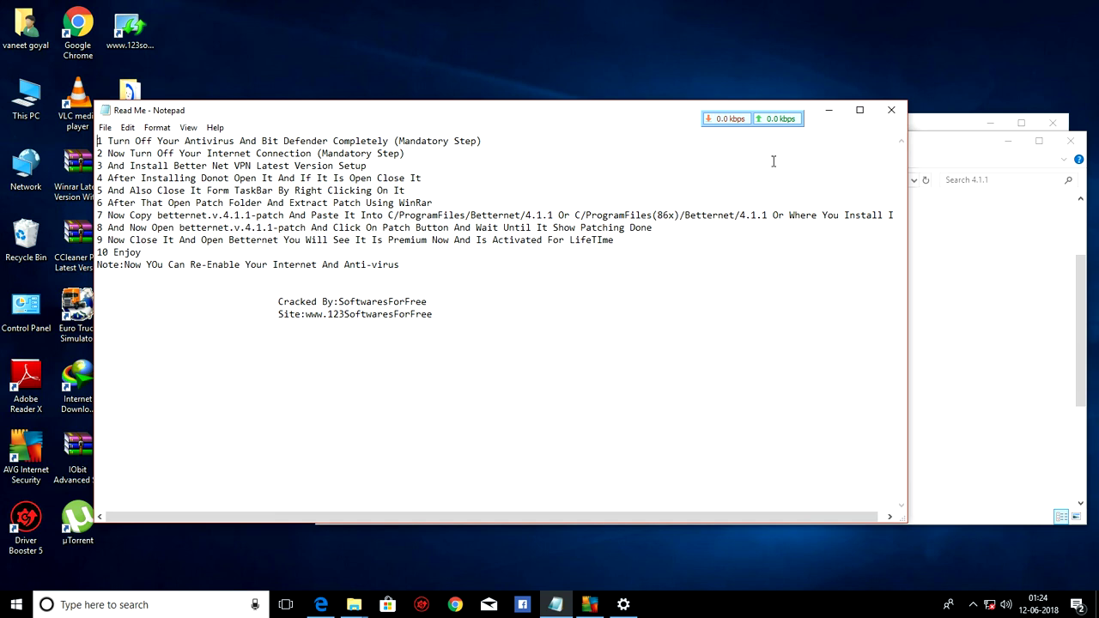
left_click(839, 114)
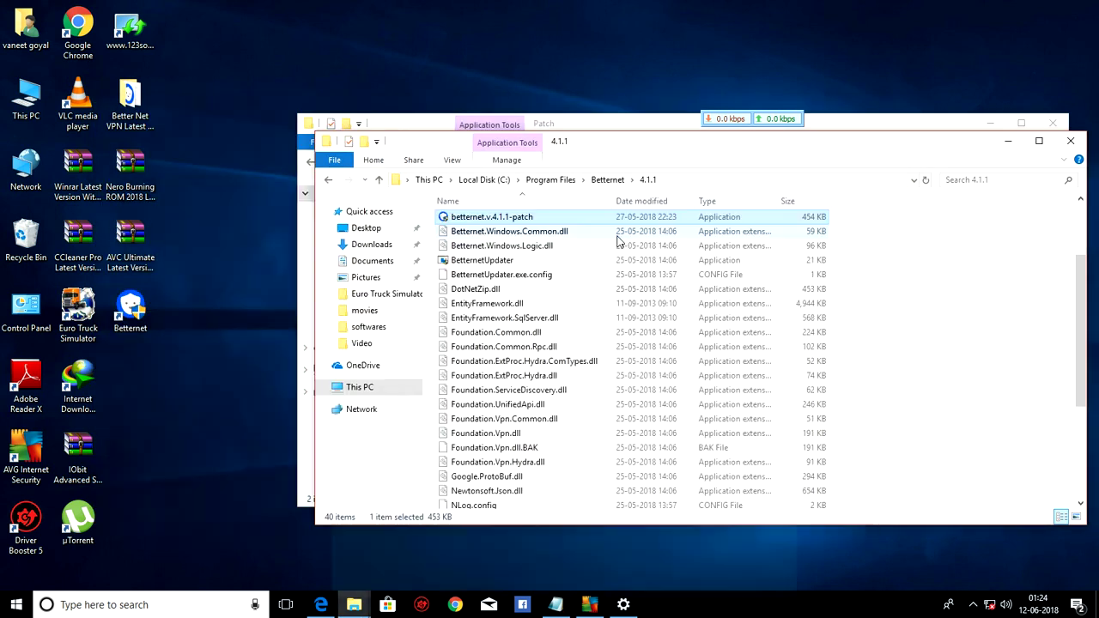
right_click(518, 223)
left_click(554, 245)
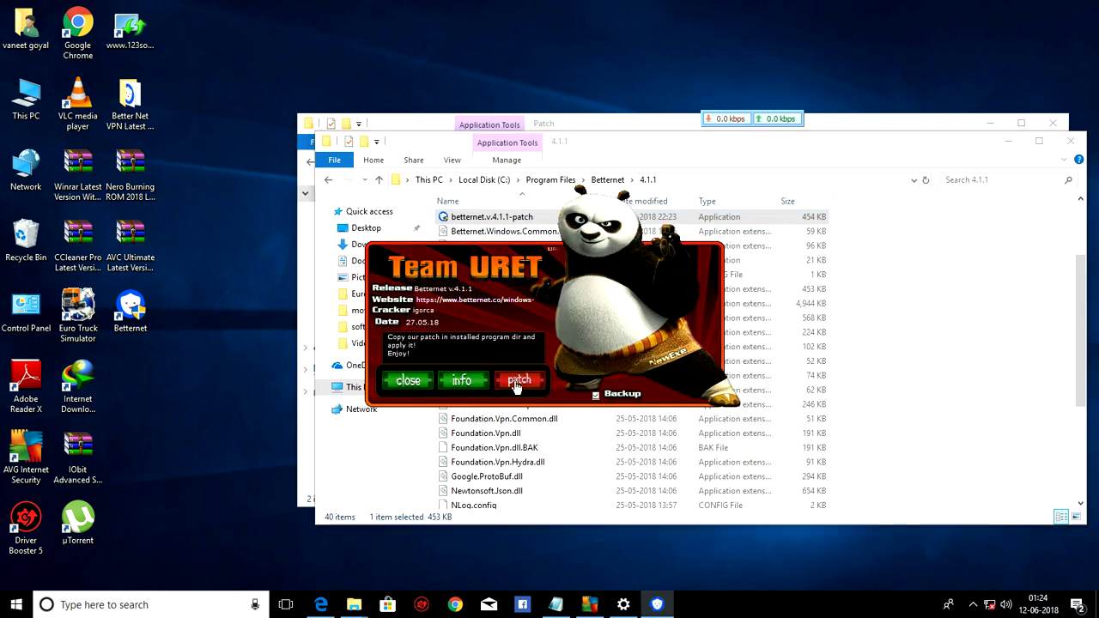
left_click(517, 382)
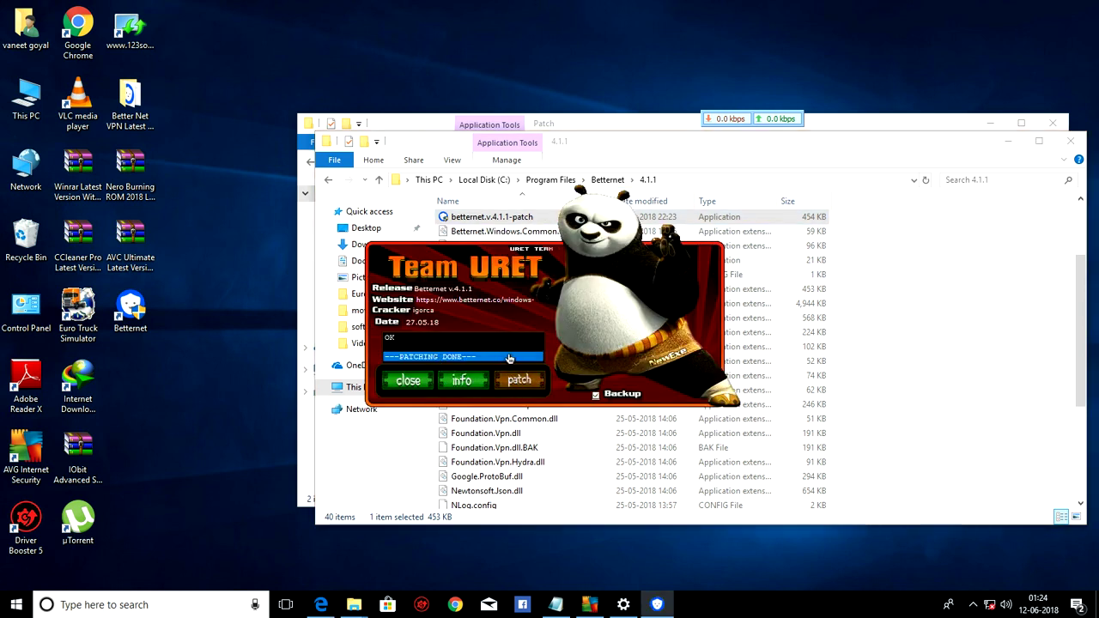
left_click(409, 383)
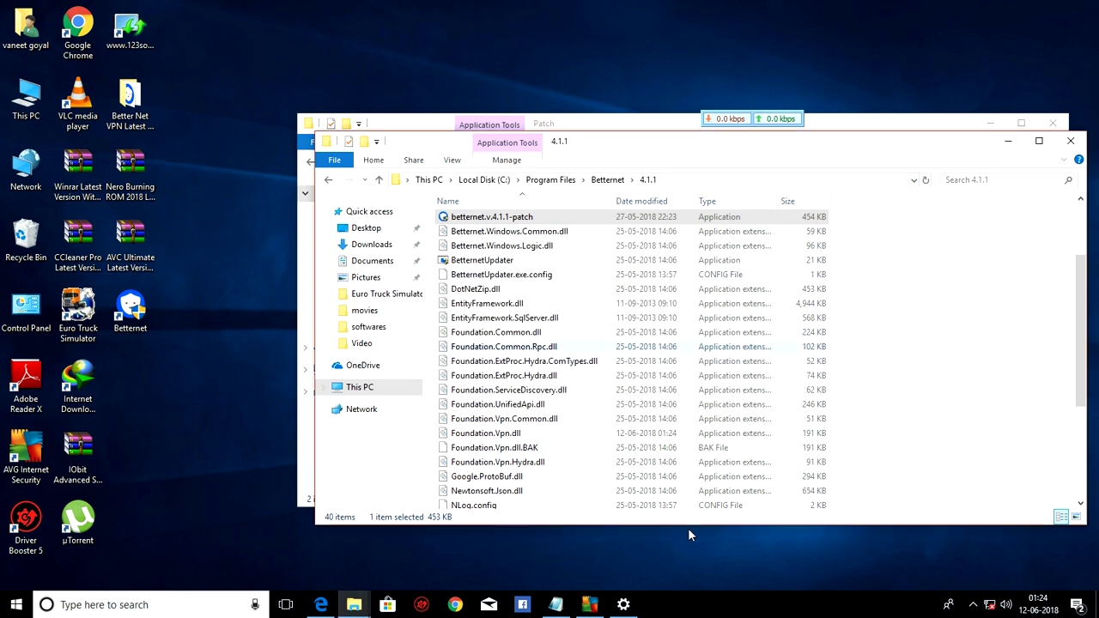
left_click(1070, 140)
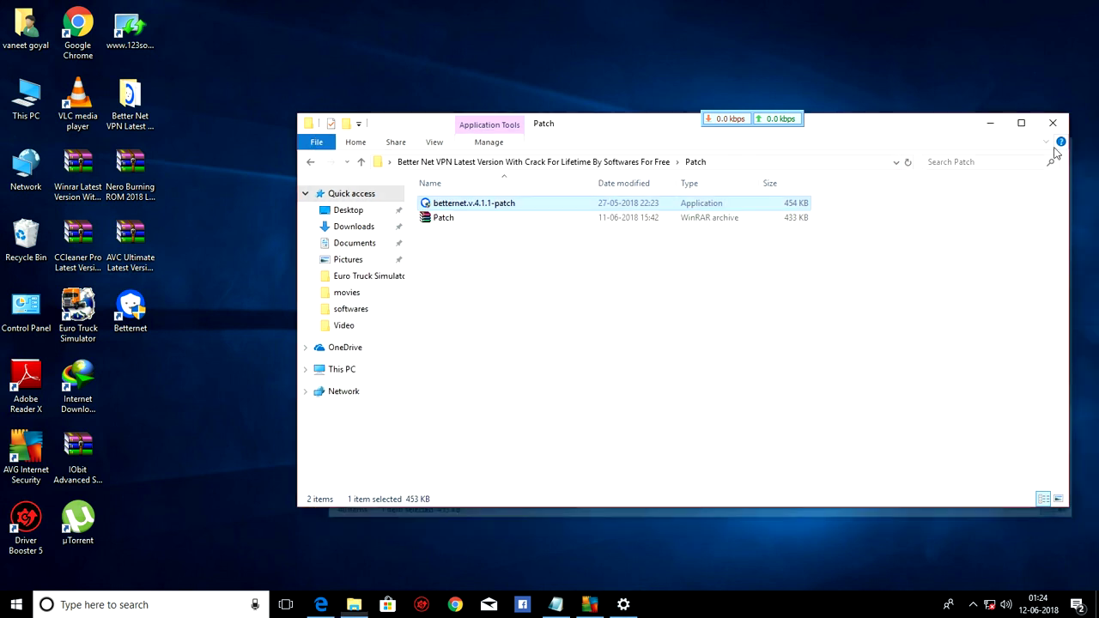
Step: Review the final activation instructions in the Read Me, then close it and the Patch folder
left_click(555, 604)
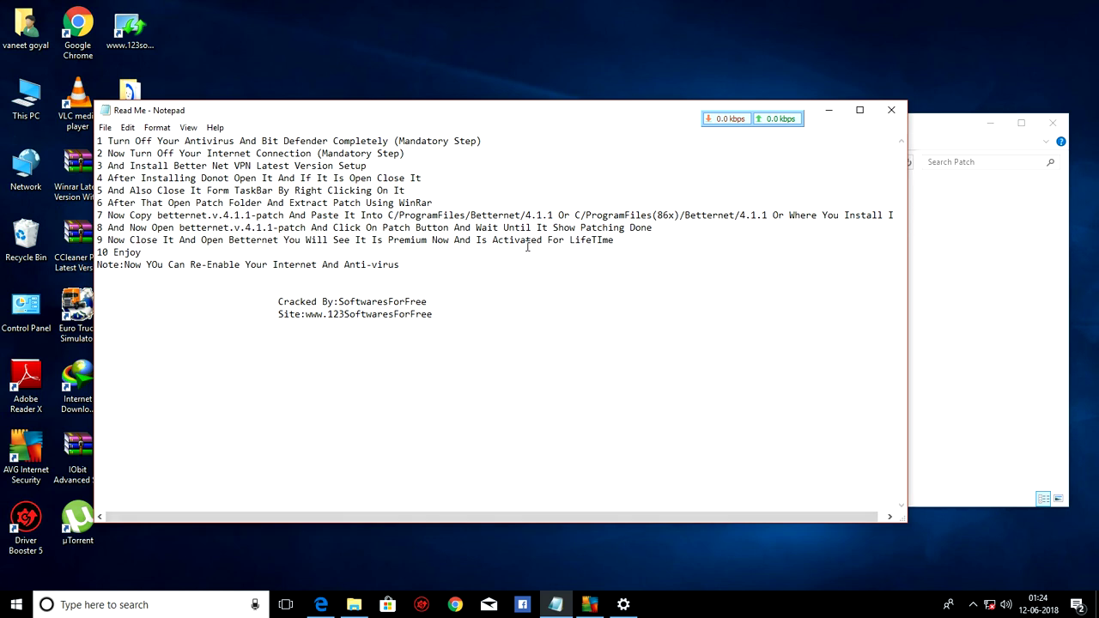
left_click(891, 110)
left_click(1053, 122)
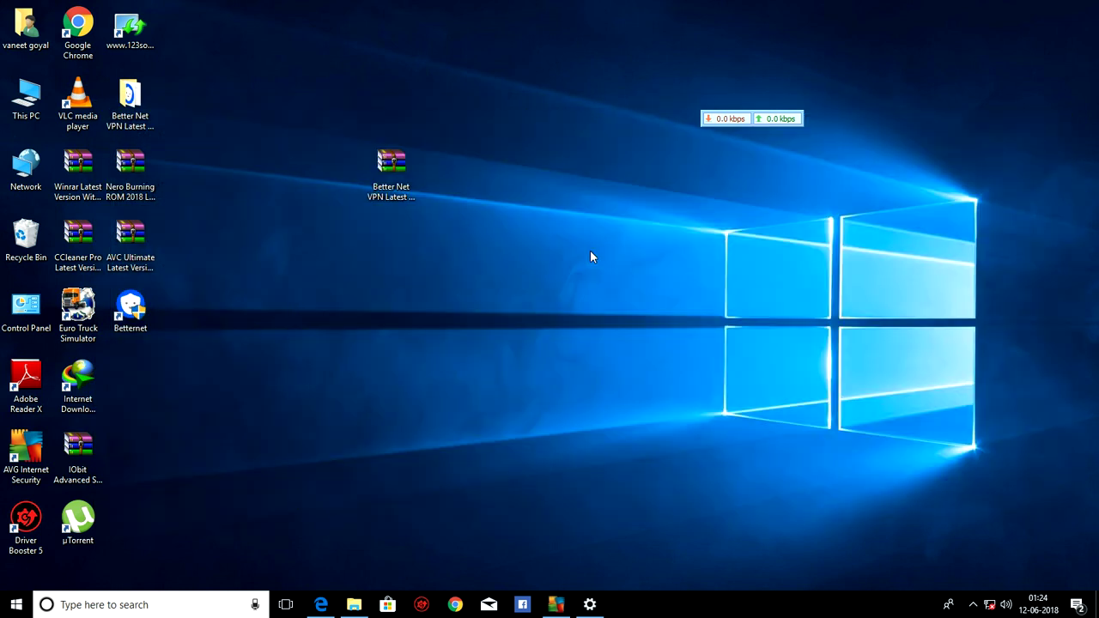
Step: Launch Betternet, check the account's subscription status, return to the connection screen and close the Betternet window
double_click(123, 321)
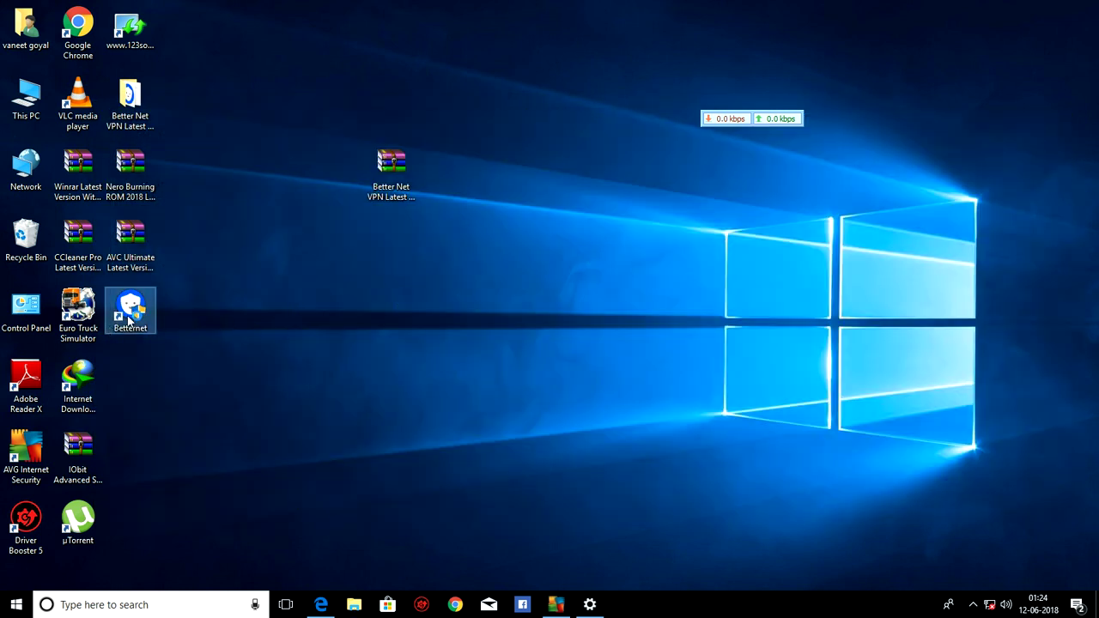
left_click(292, 323)
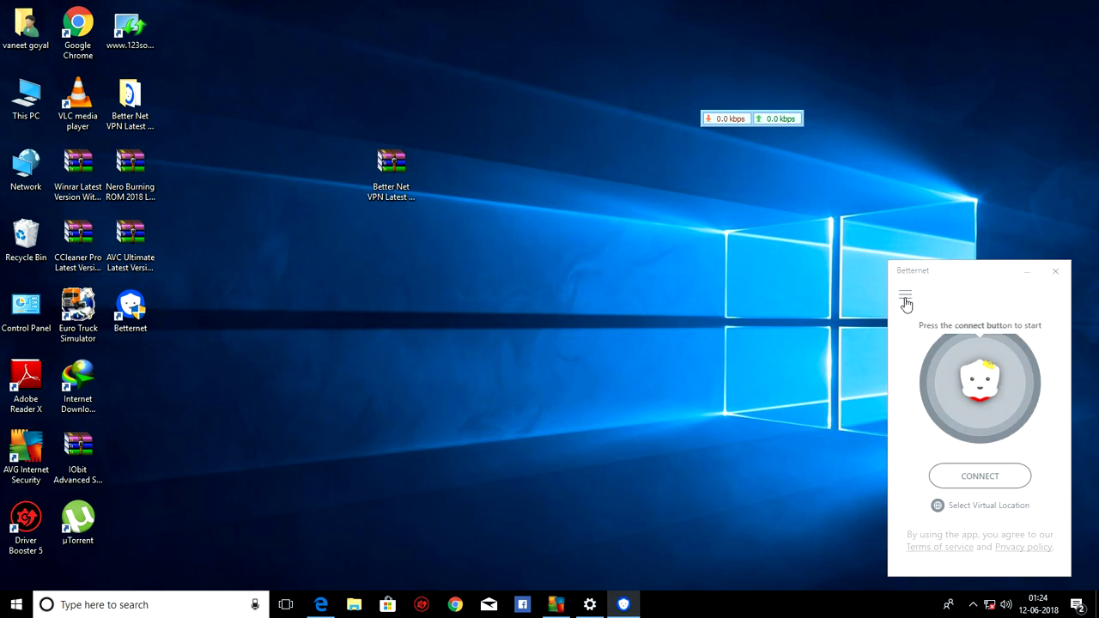
left_click(904, 295)
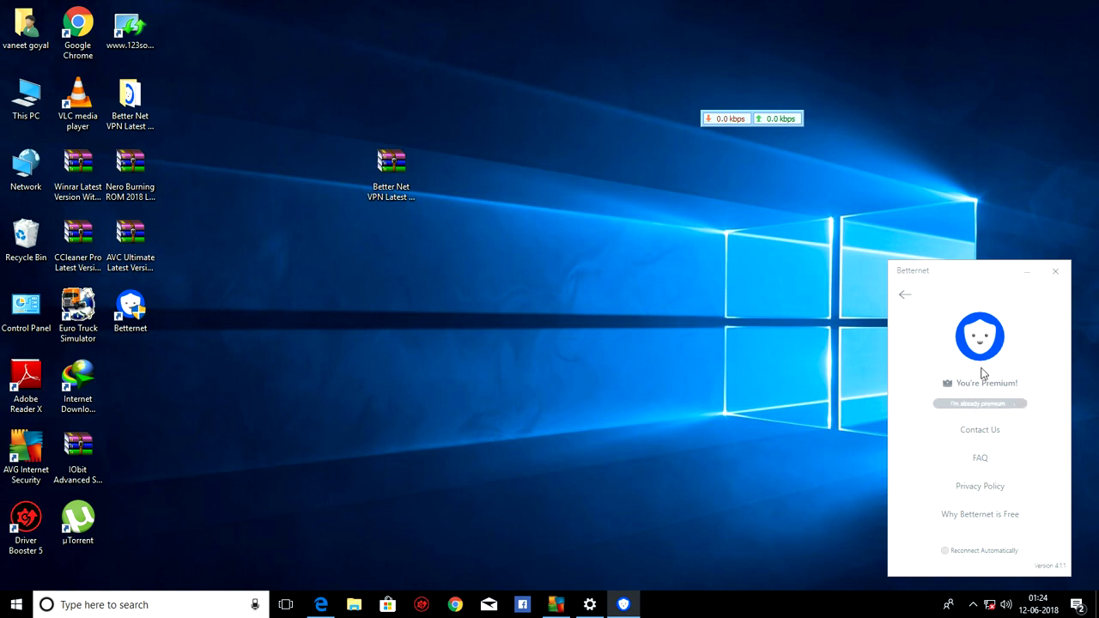
left_click(903, 296)
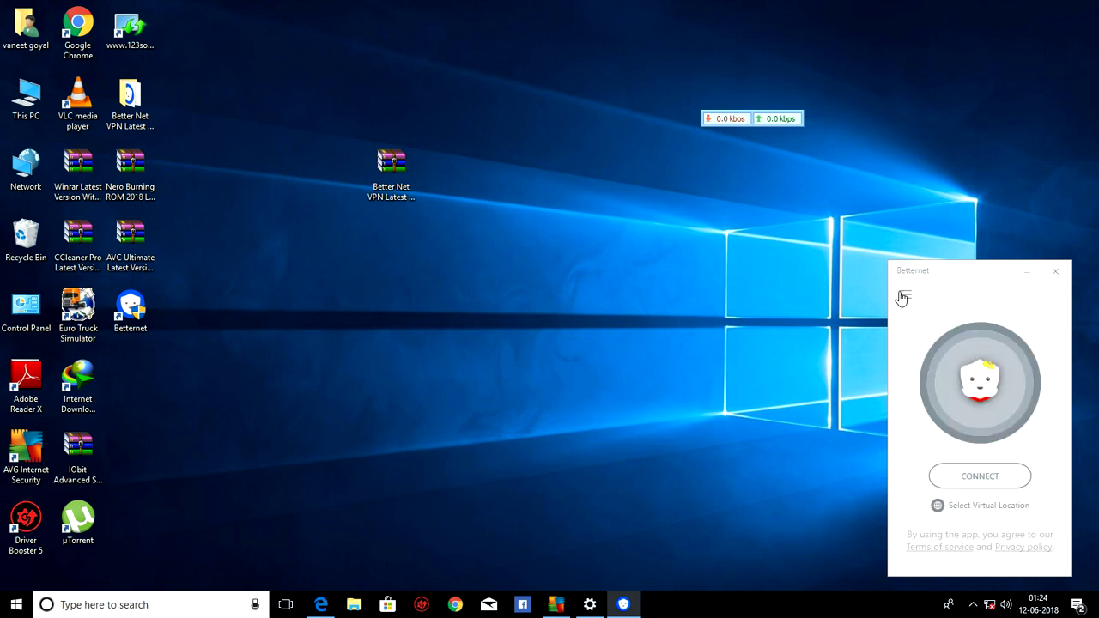
left_click(1056, 270)
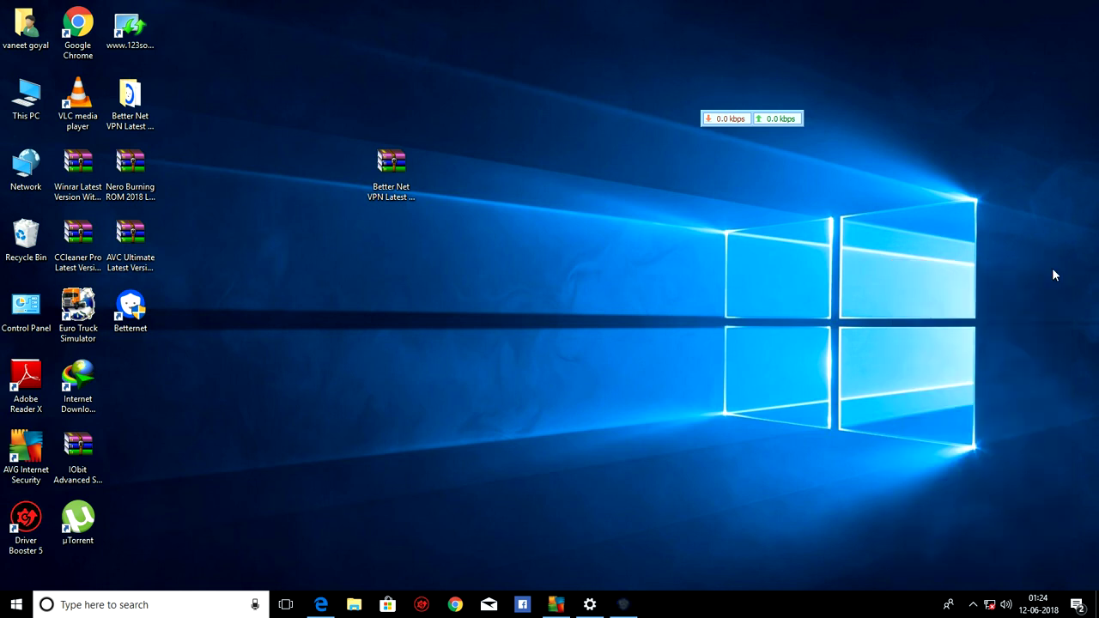
Step: Reveal the hidden system tray icons
left_click(973, 604)
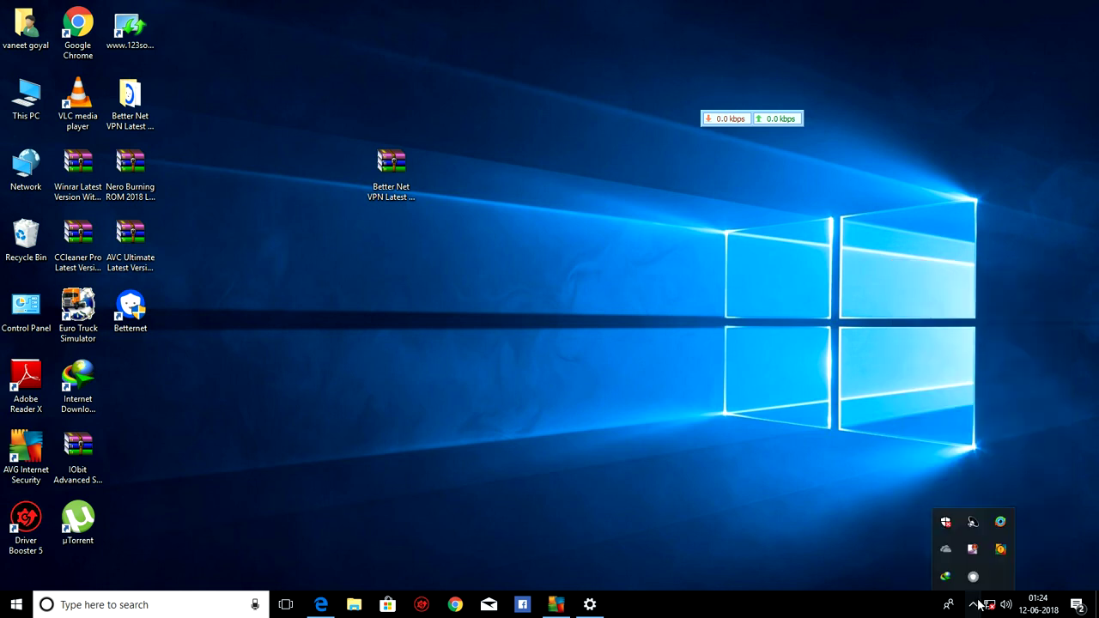